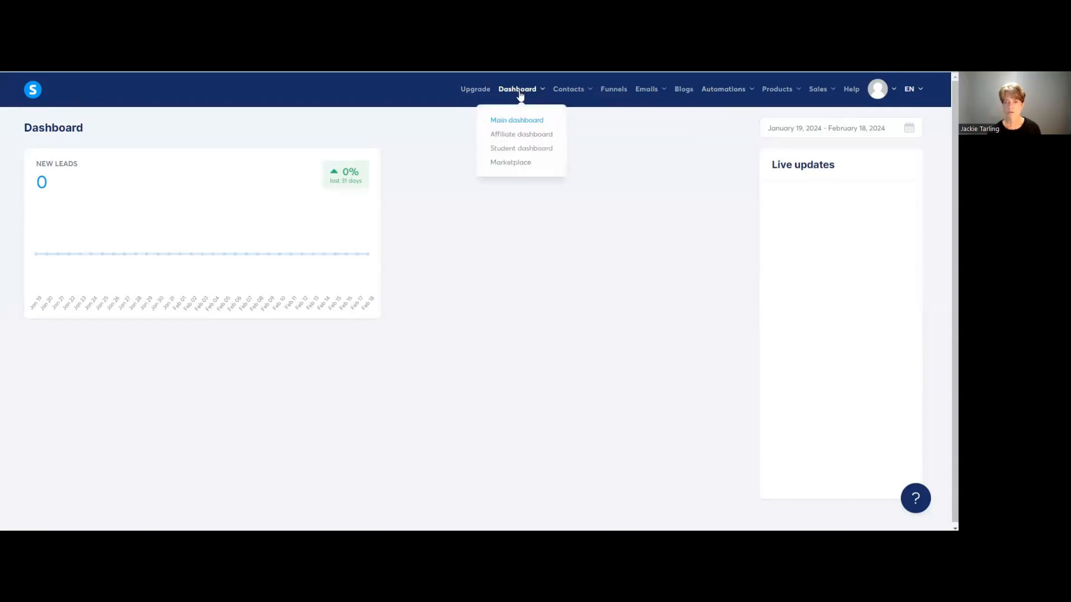
# Open the "Gentle Pilates for abs" lecture of the Gentle Pilates for Beginners course in the page editor
pyautogui.moveTo(783, 92)
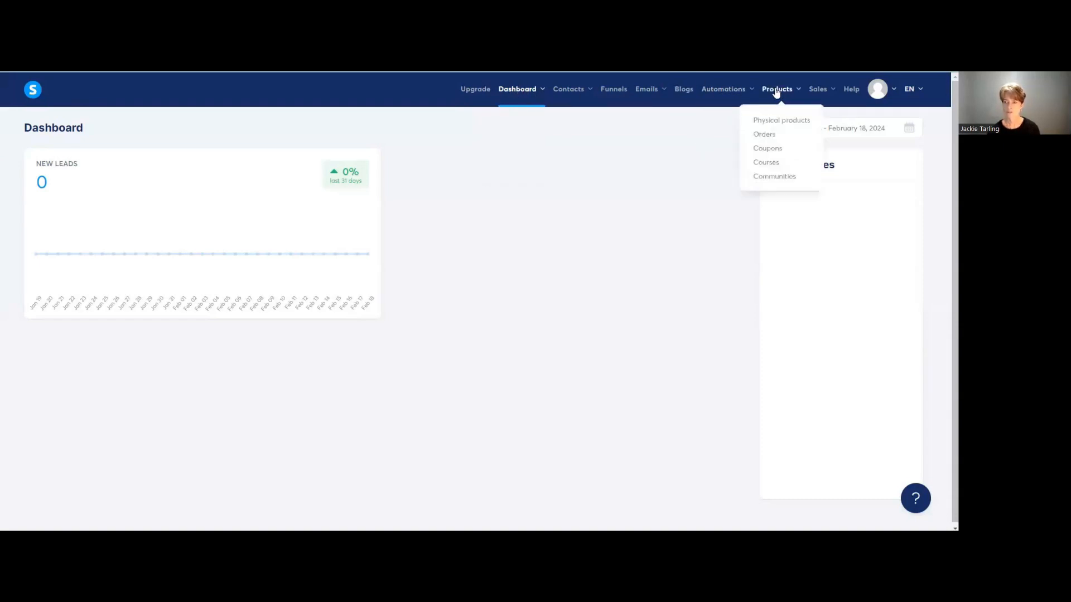
pyautogui.click(776, 162)
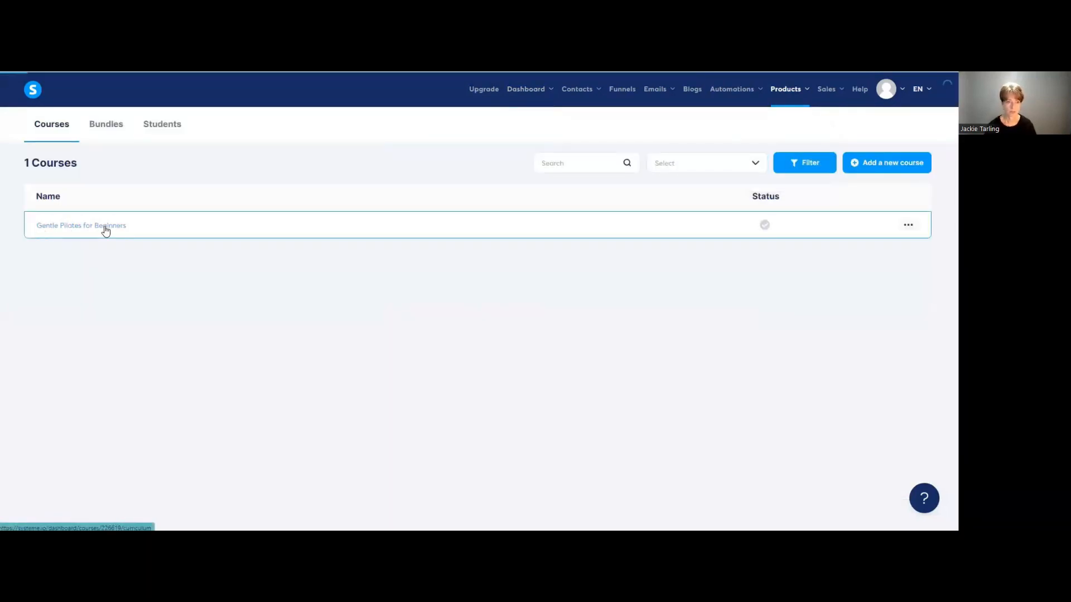
pyautogui.click(105, 230)
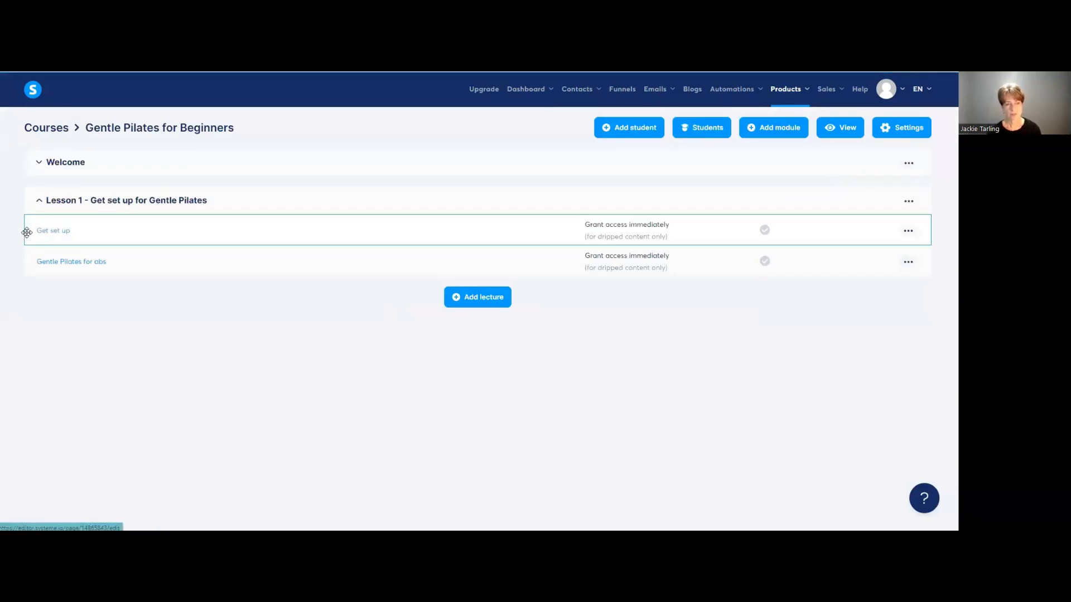
pyautogui.click(39, 162)
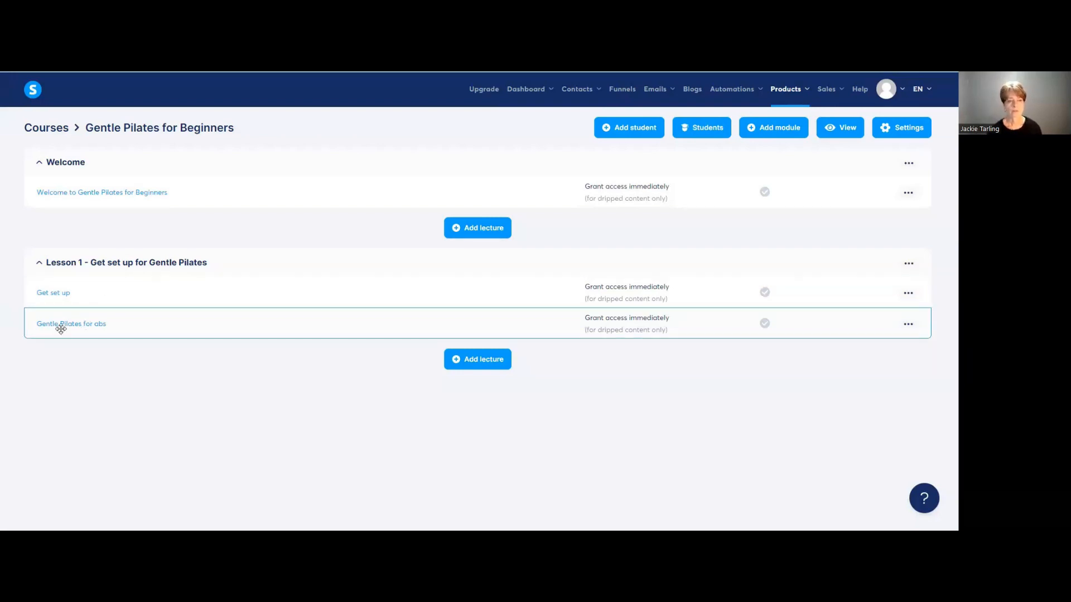
pyautogui.click(105, 327)
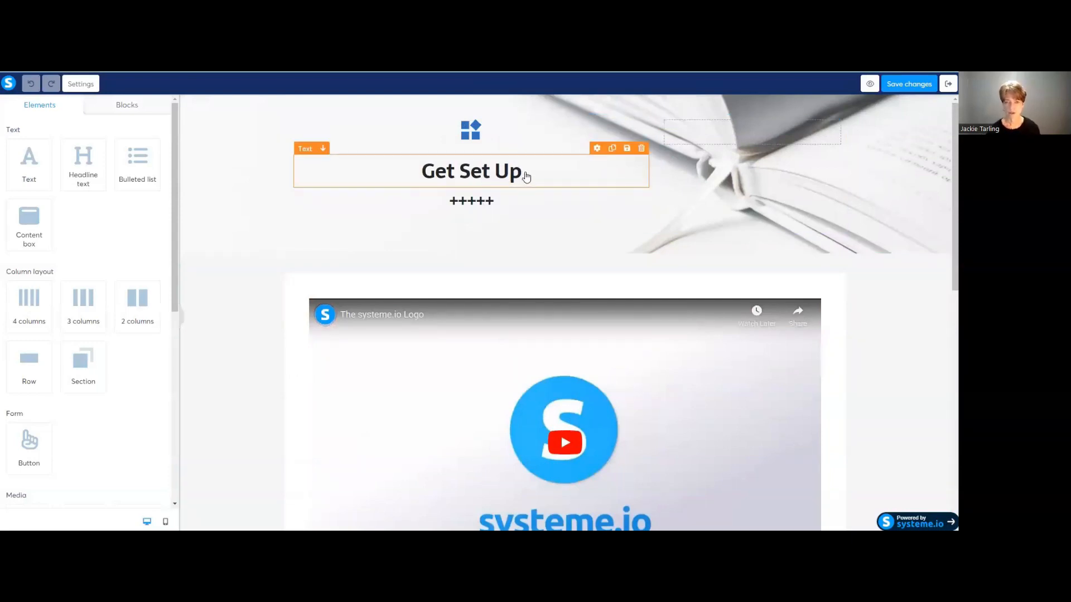
# Replace the lecture page's banner heading with "Gentle Pilates for your abs"
pyautogui.click(523, 175)
pyautogui.moveTo(523, 173); pyautogui.dragTo(419, 168)
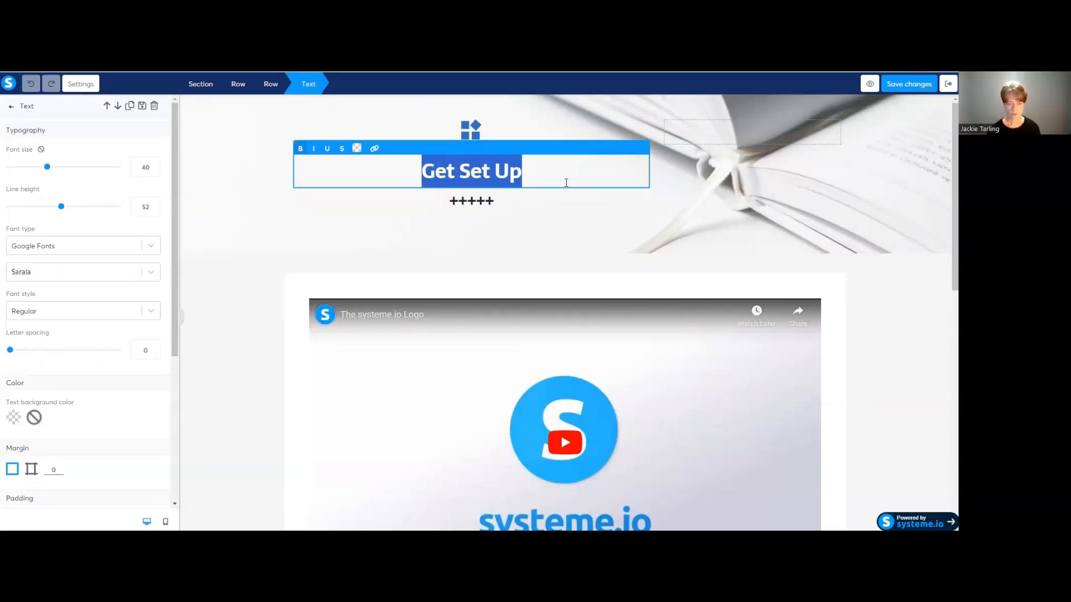
pyautogui.write('G')
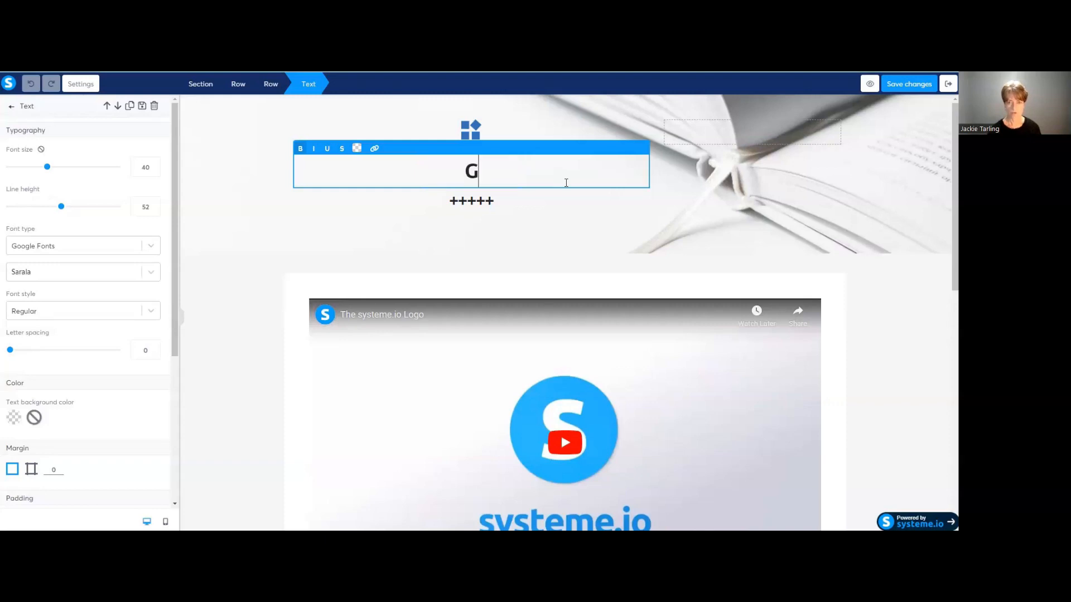
pyautogui.write('entle Pi')
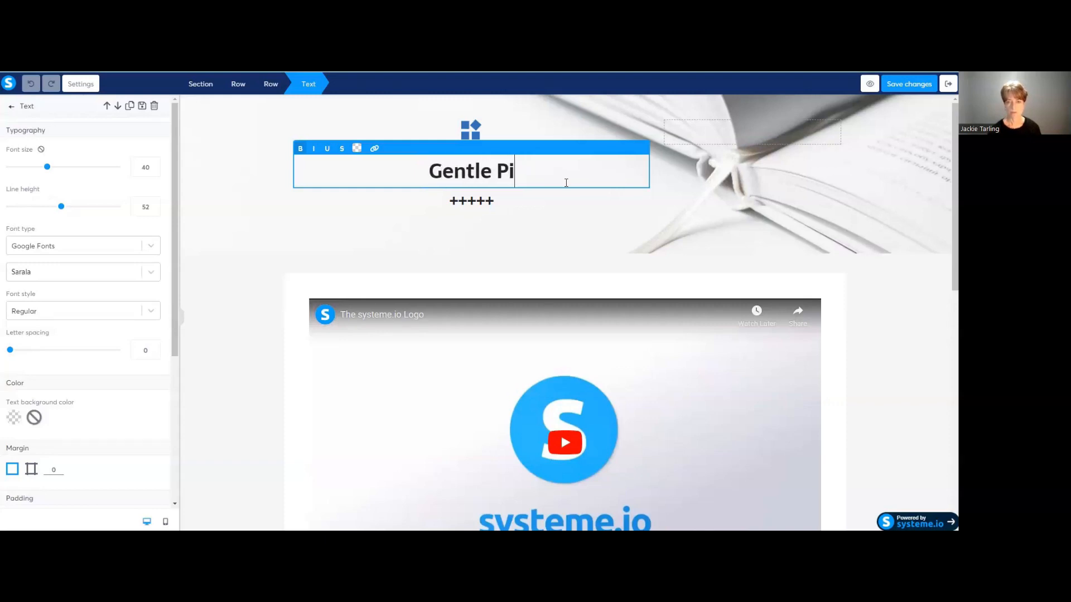
pyautogui.write('lates for abs')
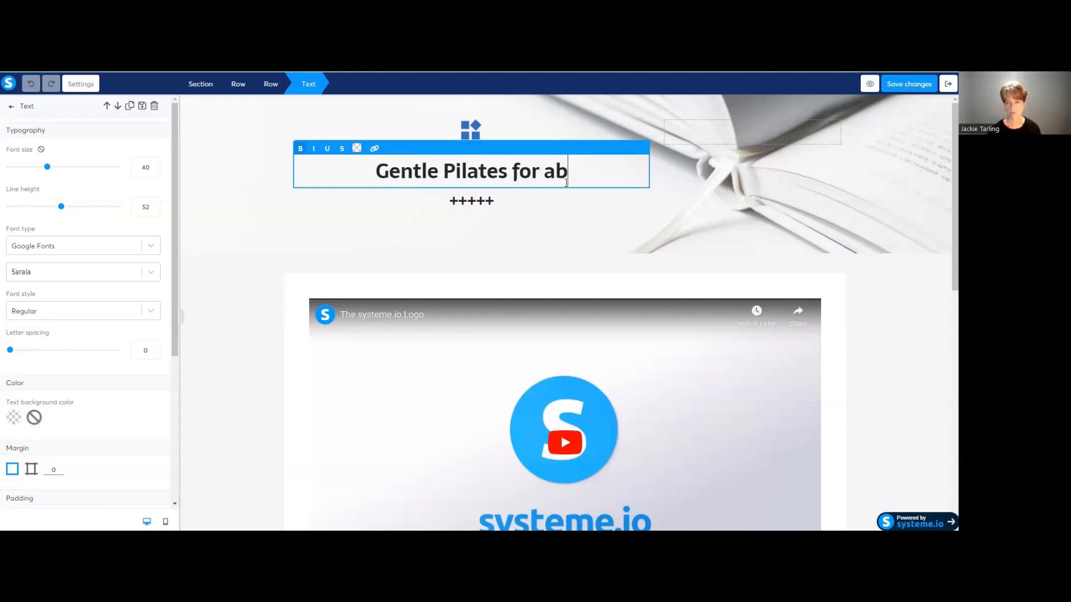
pyautogui.press('BackSpace')
pyautogui.press('BackSpace')
pyautogui.press('BackSpace')
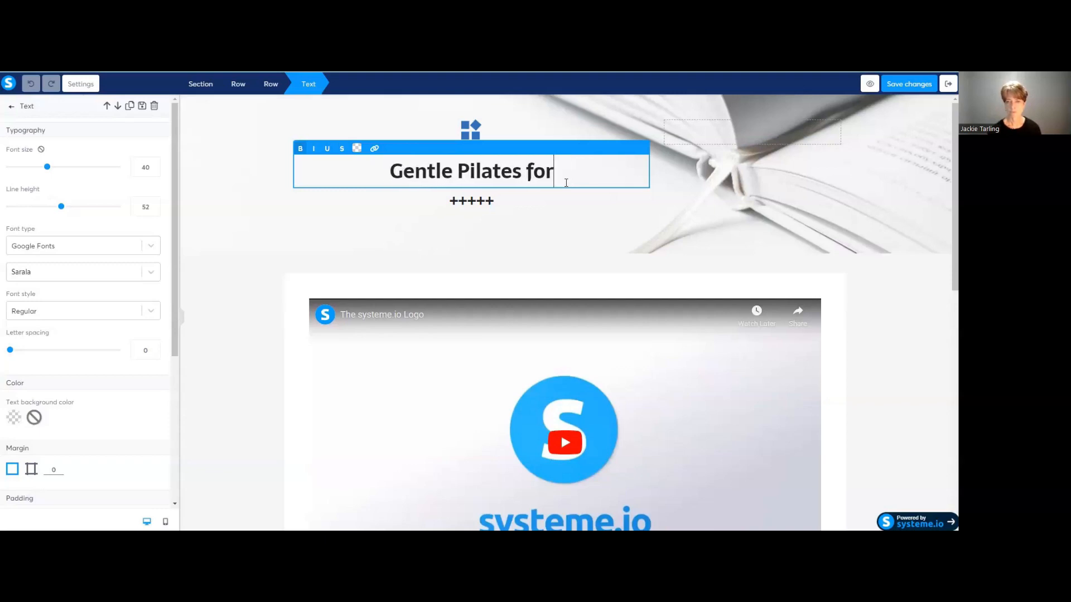
pyautogui.write('your abs')
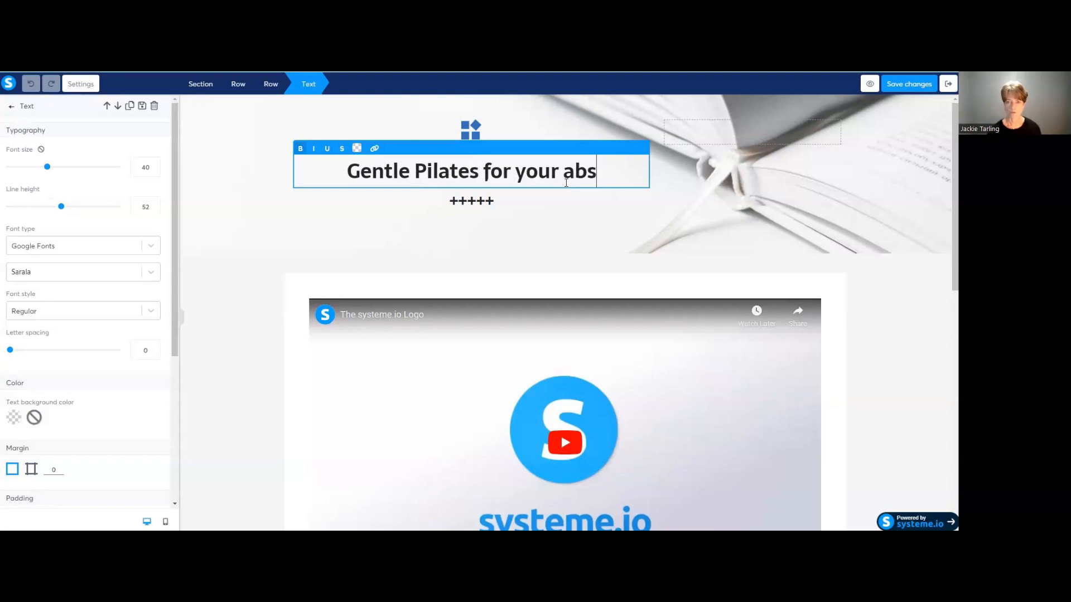
# Clear the "+++++" placeholder from the text line below the banner heading, leaving that text element empty
pyautogui.click(501, 203)
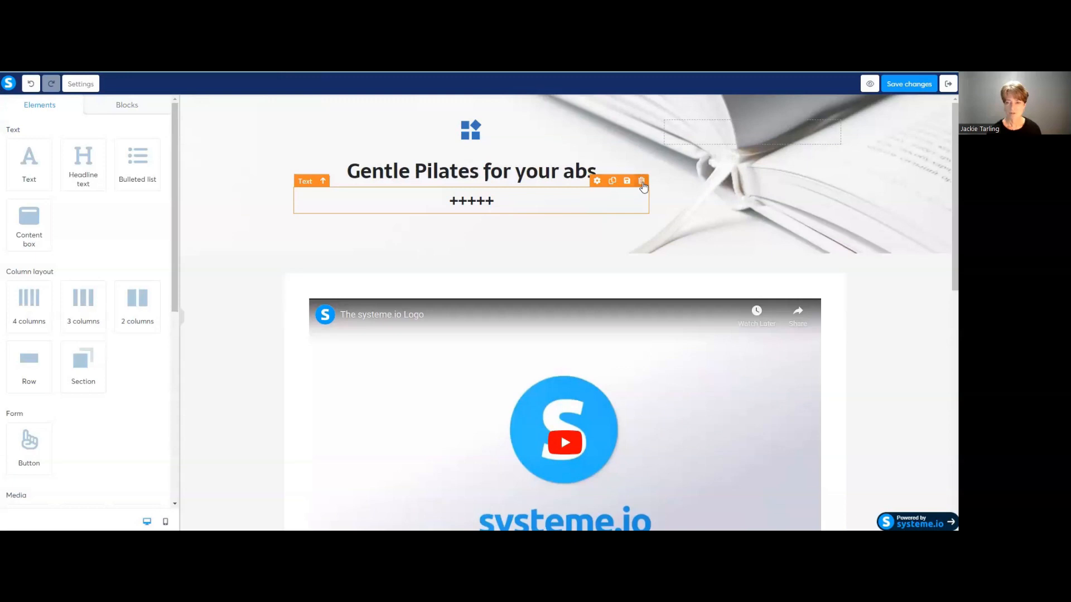
pyautogui.click(494, 203)
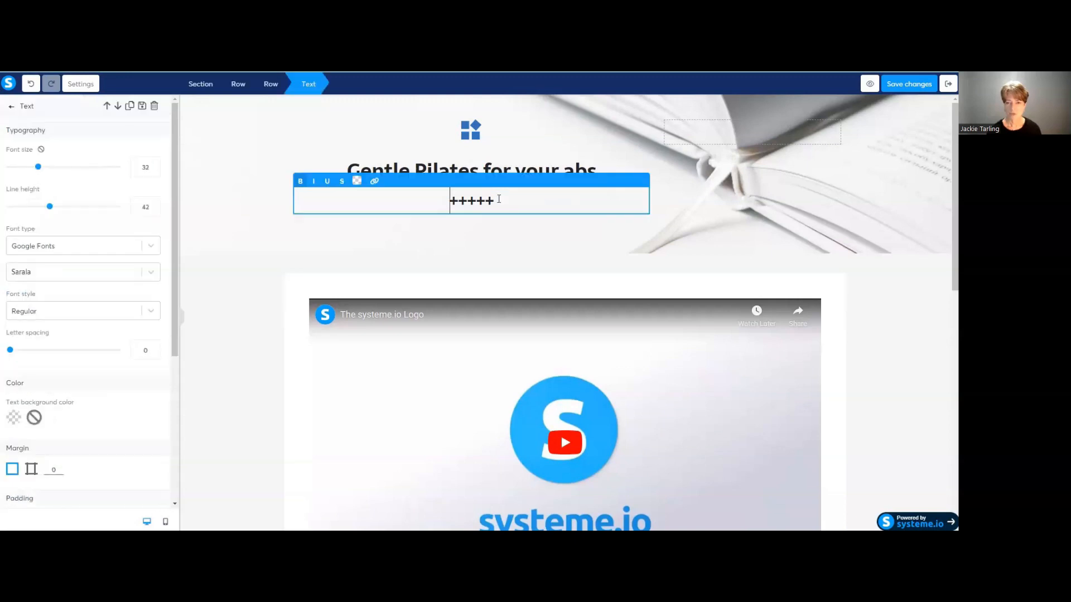
pyautogui.doubleClick(477, 200)
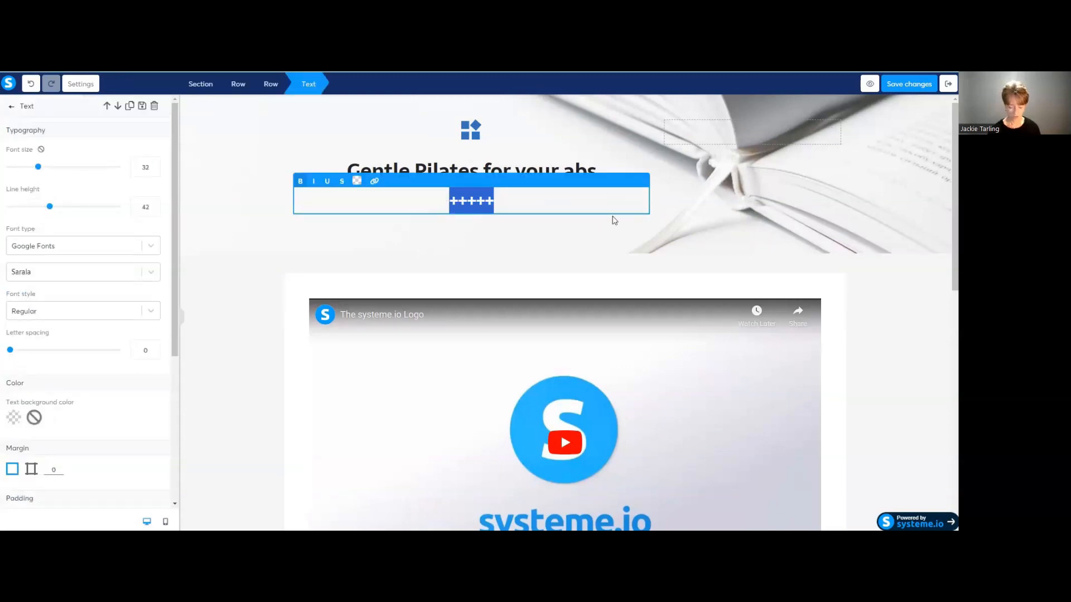
pyautogui.write('In thi')
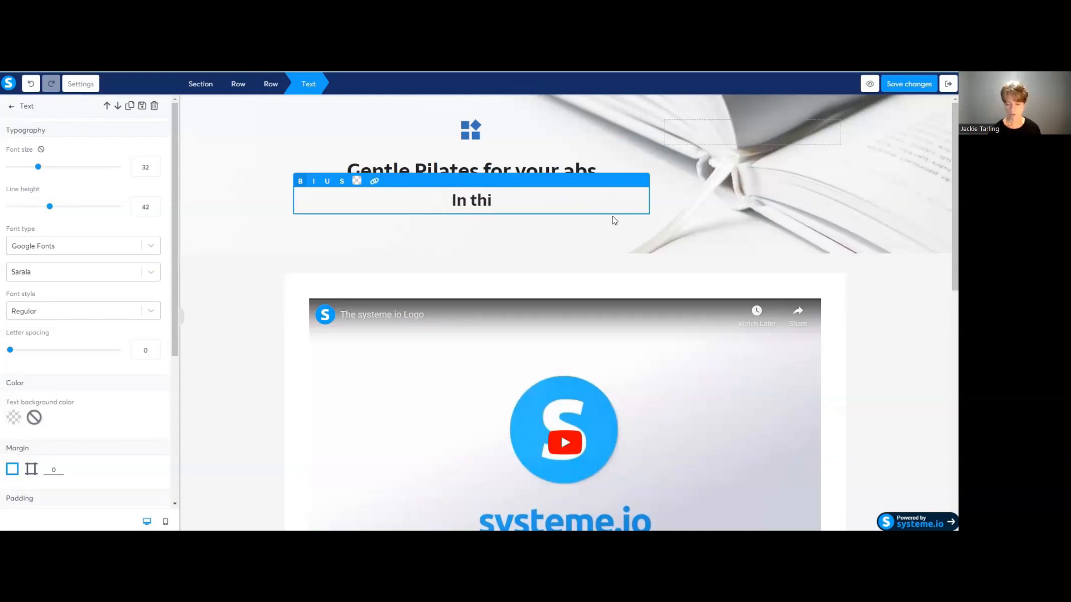
pyautogui.press('BackSpace')
pyautogui.press('BackSpace')
pyautogui.press('BackSpace')
pyautogui.press('BackSpace')
pyautogui.press('BackSpace')
pyautogui.press('BackSpace')
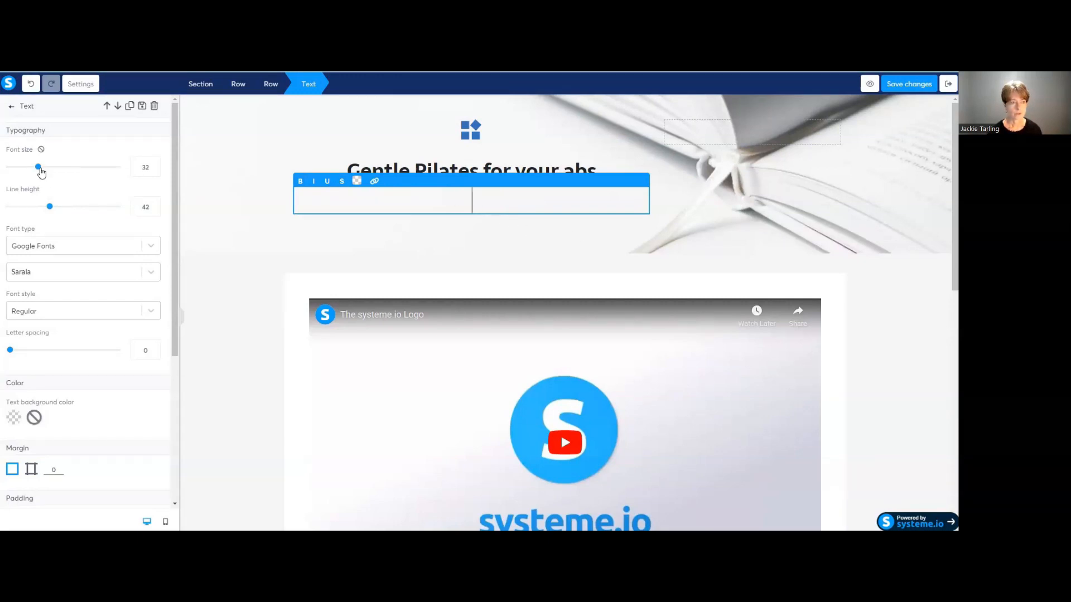
# Set the empty subtitle line's font size to 23 and its line height to 38
pyautogui.moveTo(38, 170); pyautogui.dragTo(27, 170)
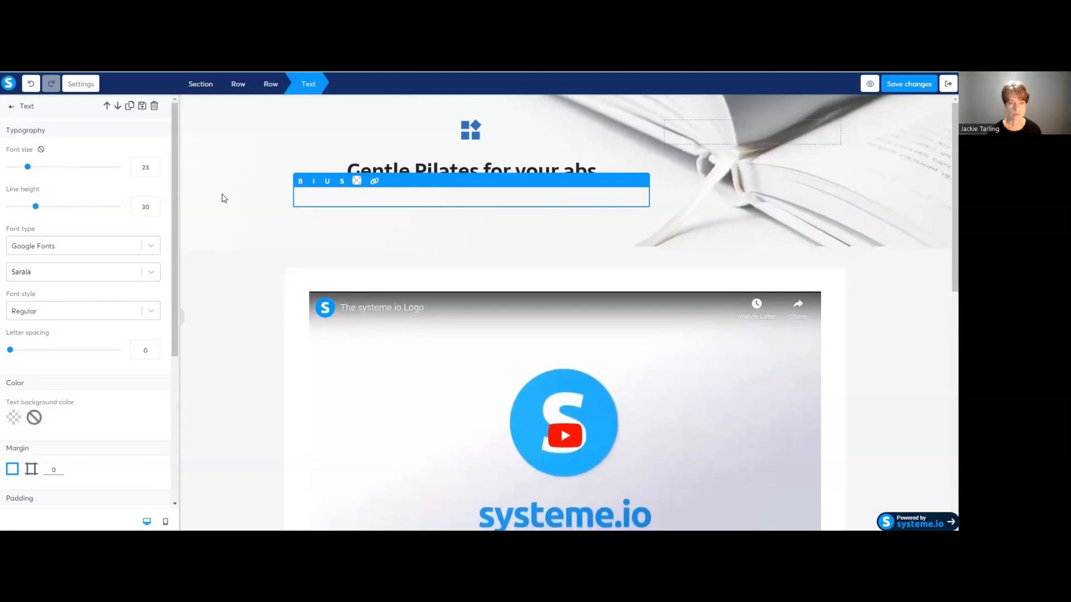
pyautogui.moveTo(36, 208)
pyautogui.mouseDown()
pyautogui.moveTo(55, 208)
pyautogui.moveTo(45, 208)
pyautogui.mouseUp()
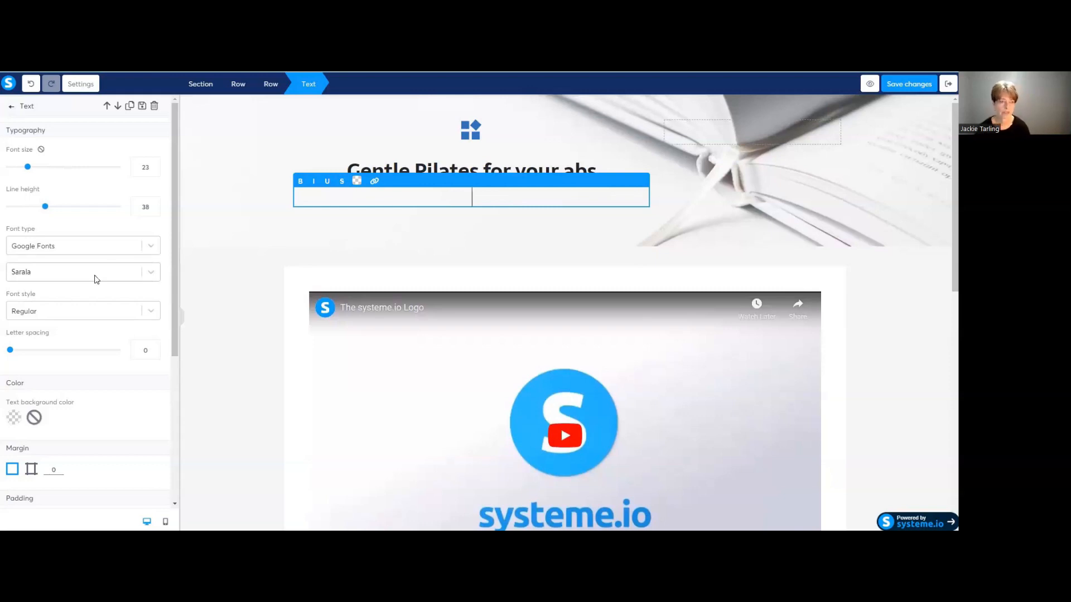
# Change the subtitle's font to the Google font Montserrat in the Bold 700 italic style
pyautogui.click(151, 247)
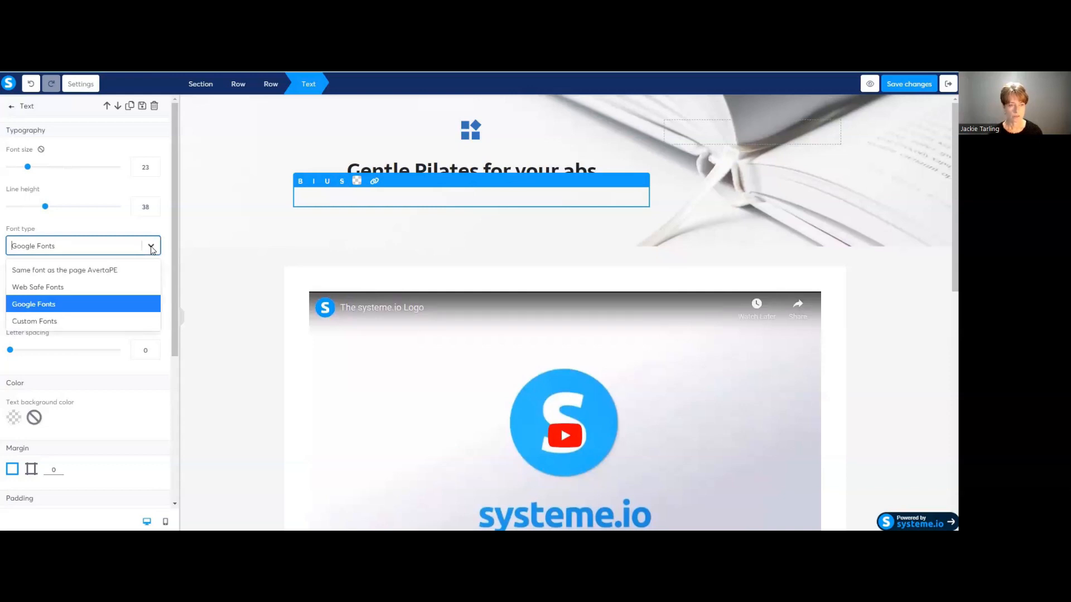
pyautogui.click(151, 248)
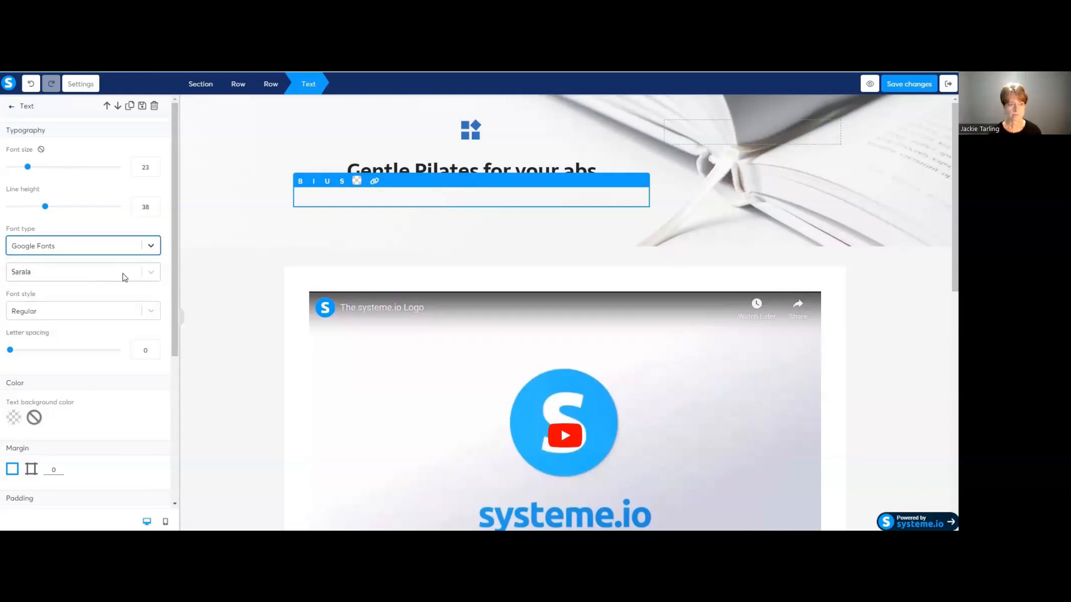
pyautogui.click(151, 273)
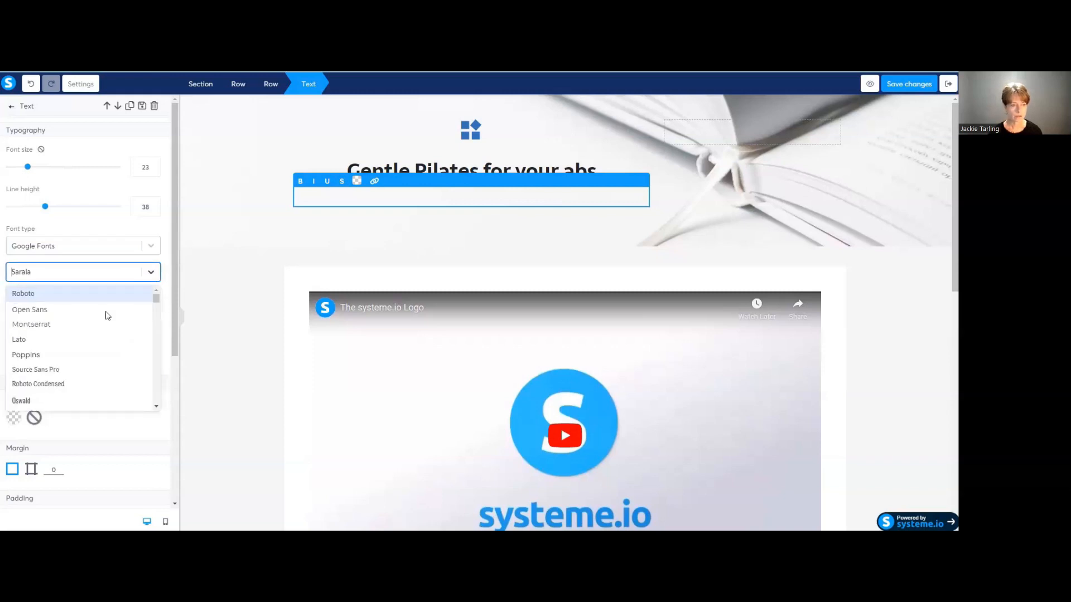
pyautogui.click(40, 324)
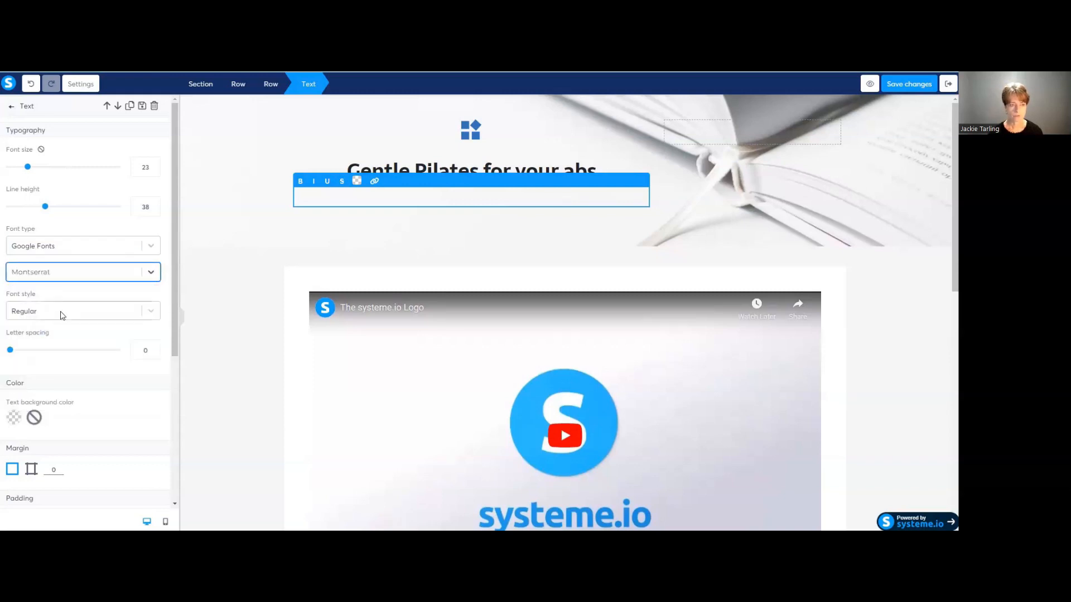
pyautogui.click(151, 313)
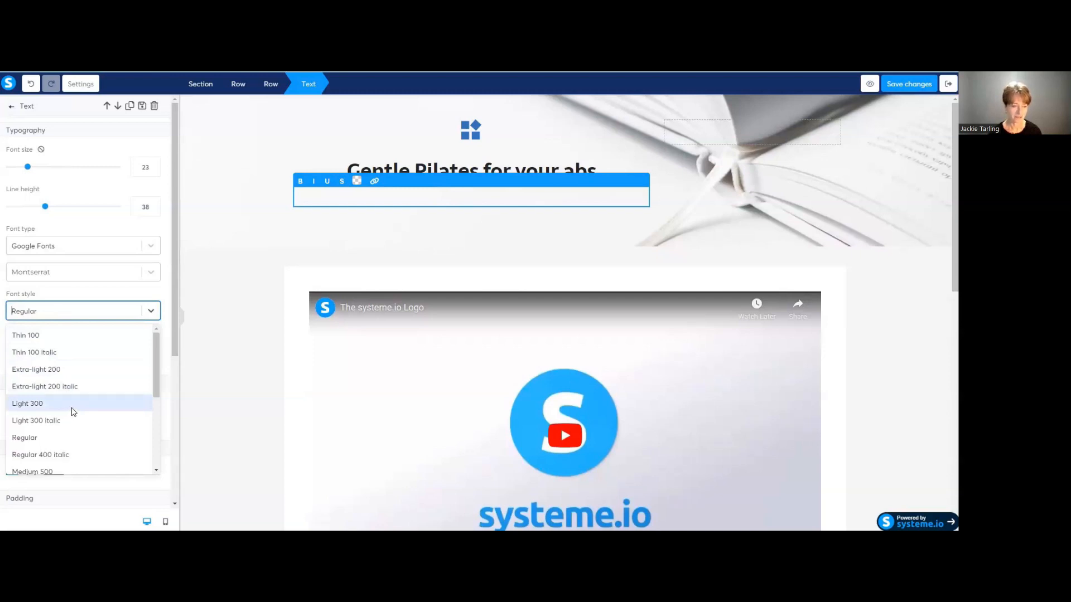
pyautogui.scroll(-3, 72, 411)
pyautogui.scroll(2, 68, 345)
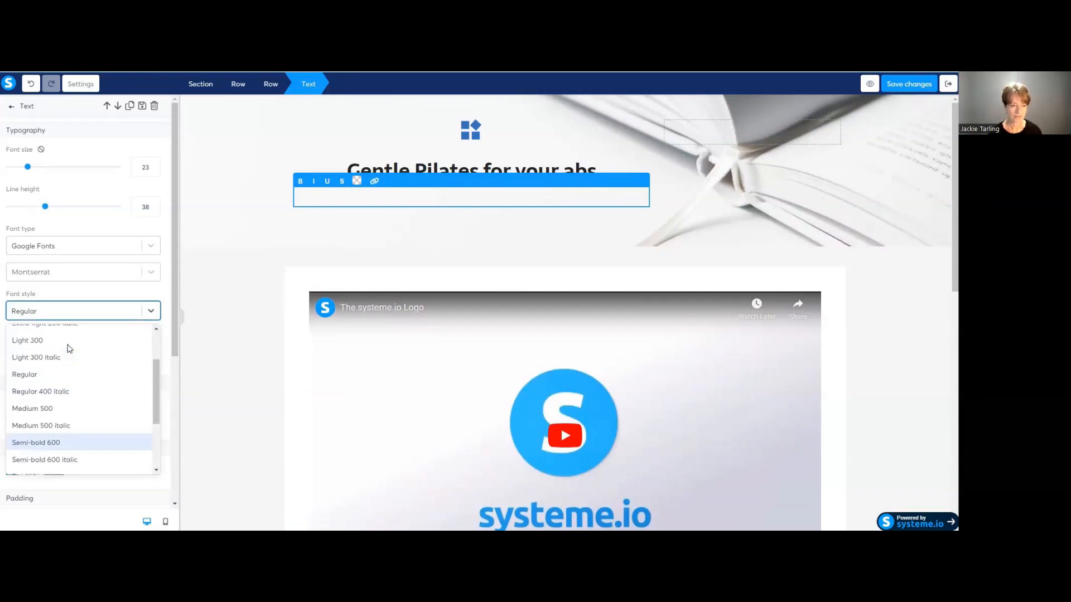
pyautogui.scroll(-1, 73, 391)
pyautogui.scroll(-2, 73, 389)
pyautogui.click(65, 400)
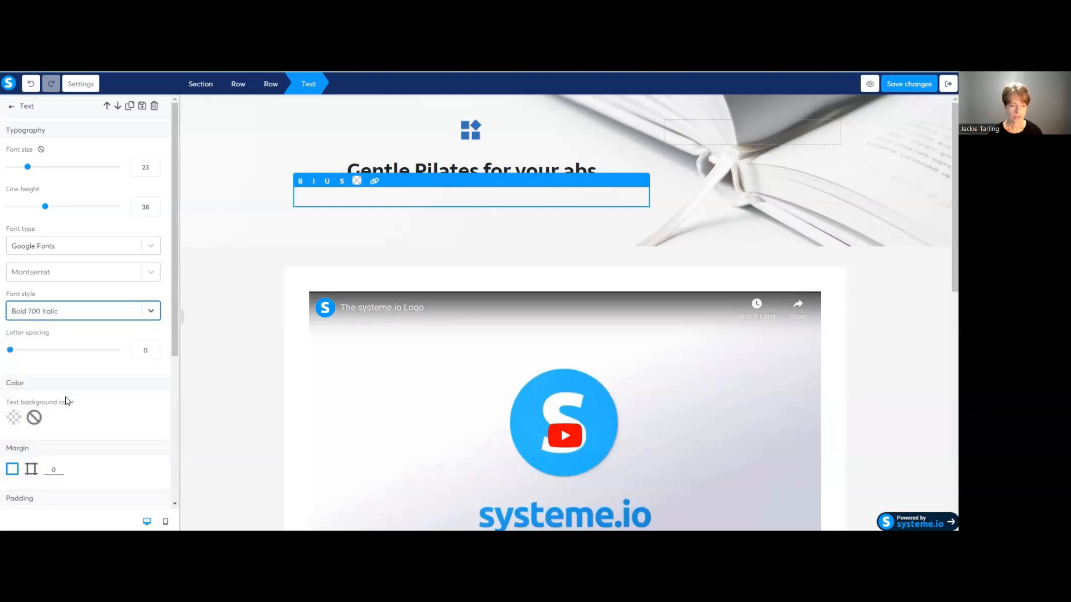
# Enter "This video will demonstrate how............" as the subtitle below the banner heading
pyautogui.click(450, 197)
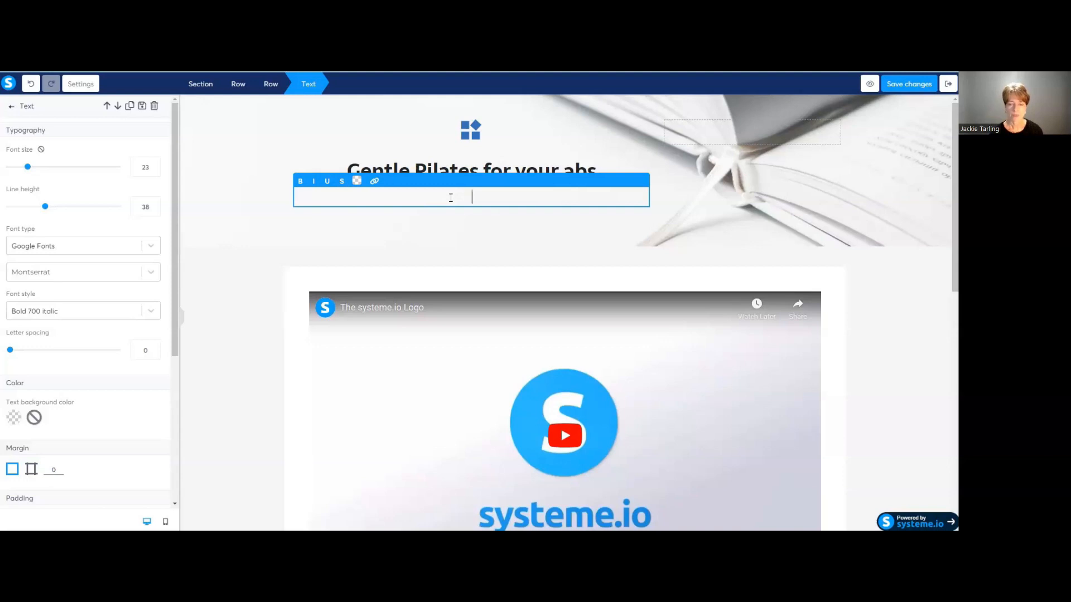
pyautogui.write('This ')
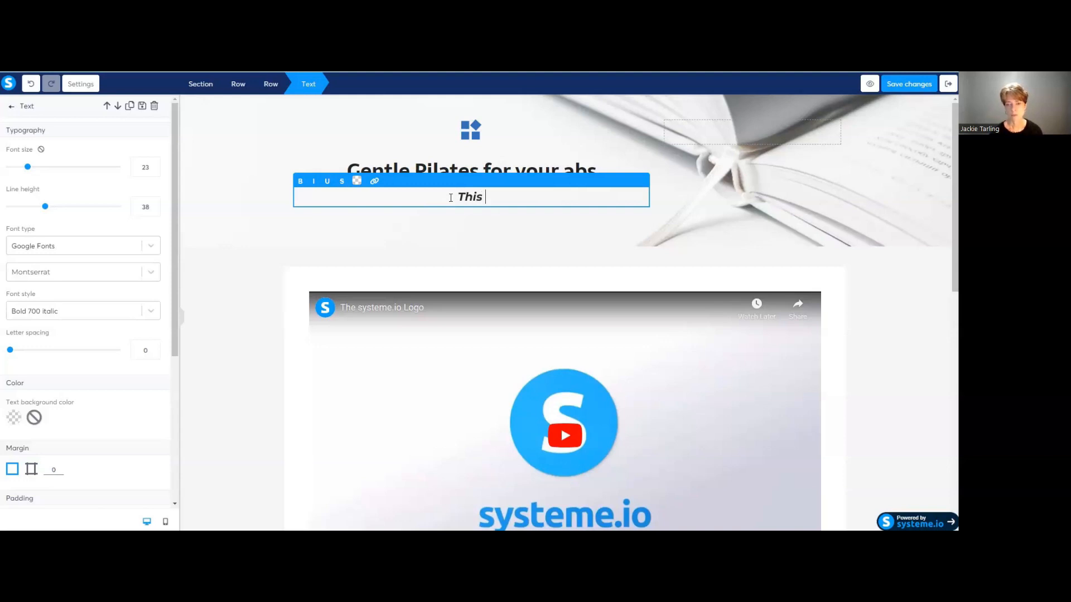
pyautogui.write('video wi')
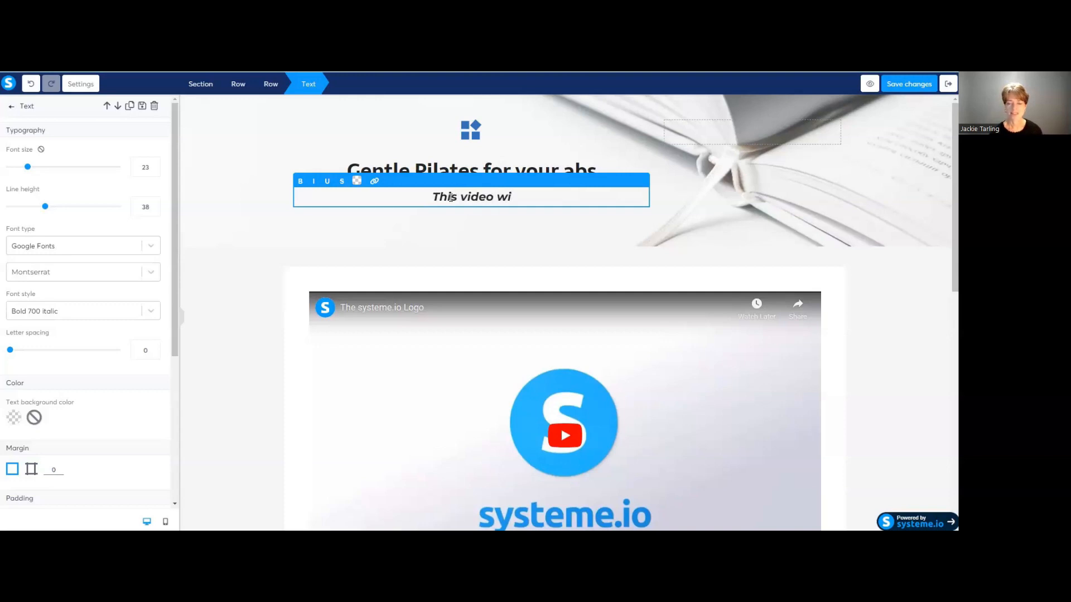
pyautogui.write('ll ')
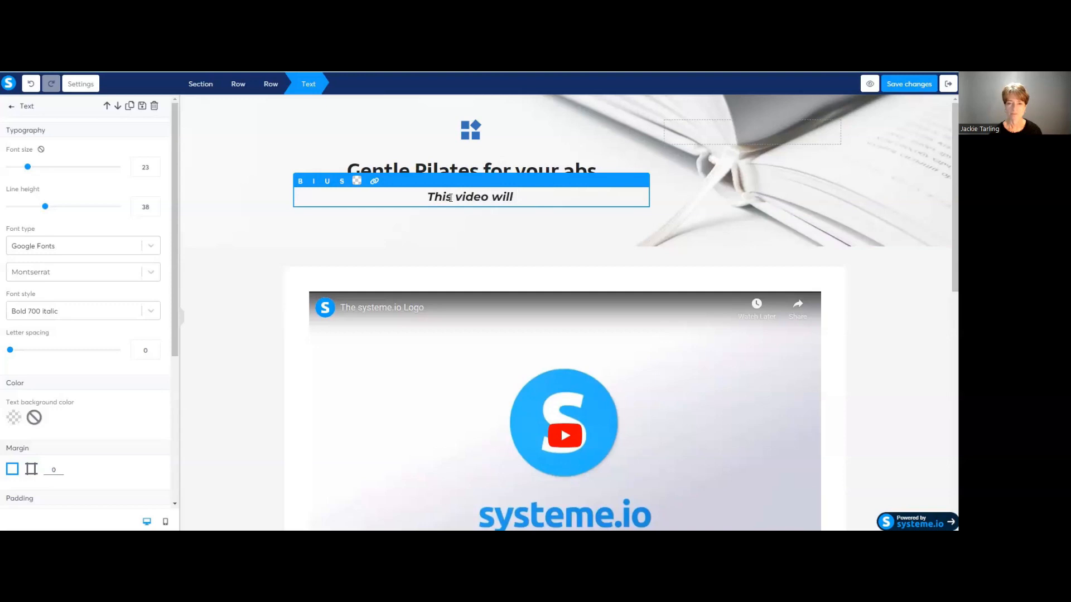
pyautogui.write('d')
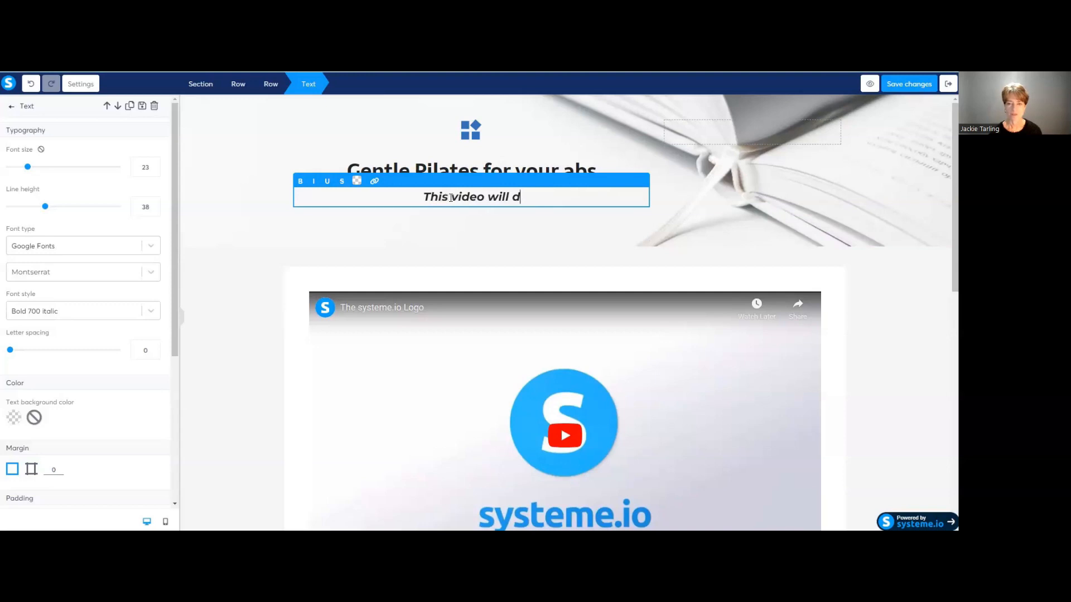
pyautogui.write('emonstr')
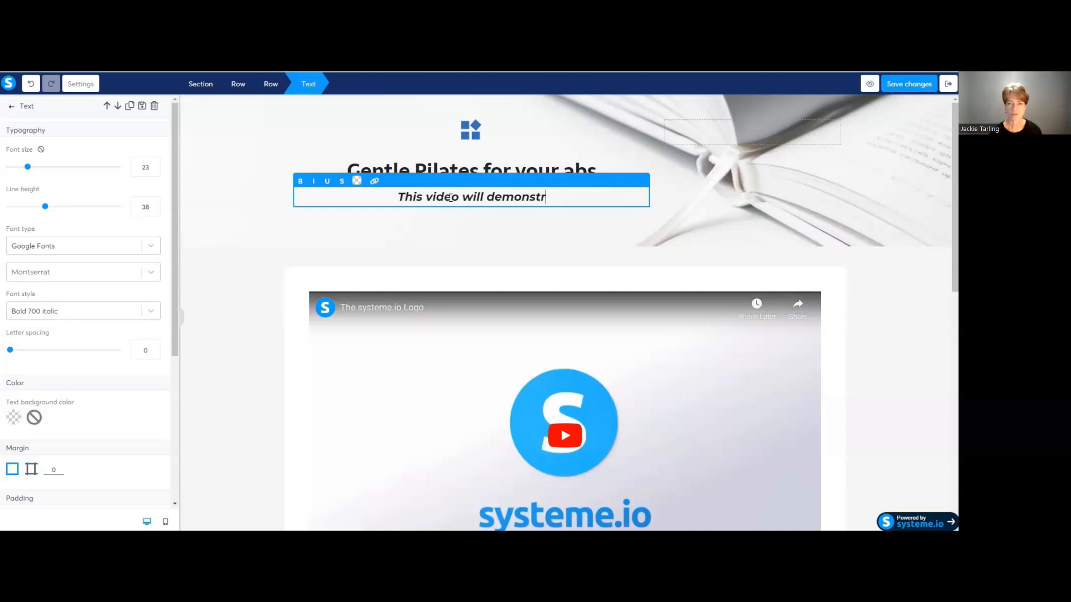
pyautogui.write('ate how..')
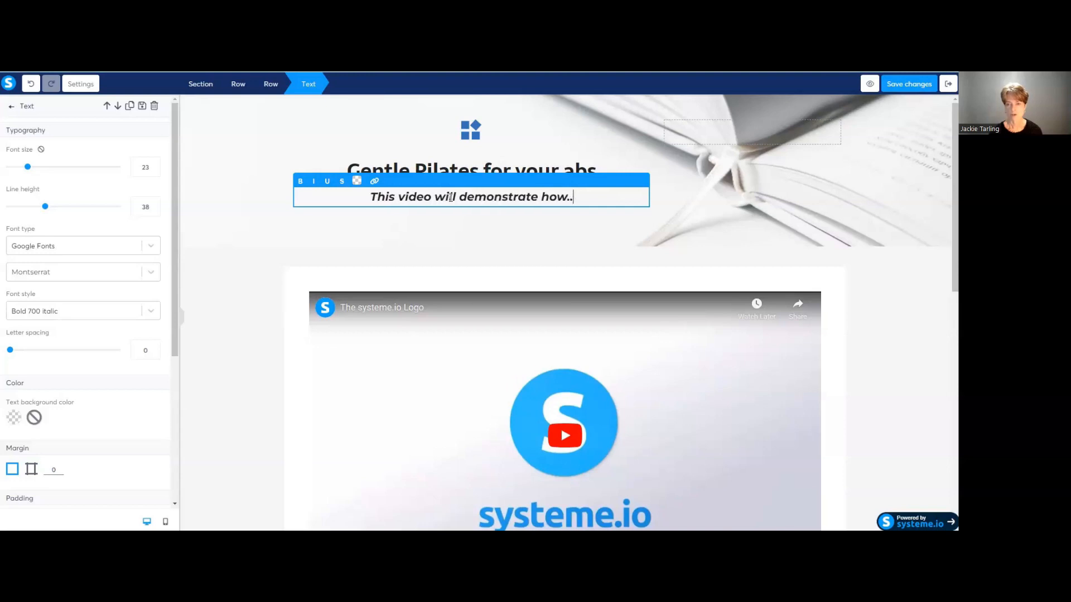
pyautogui.write('.........')
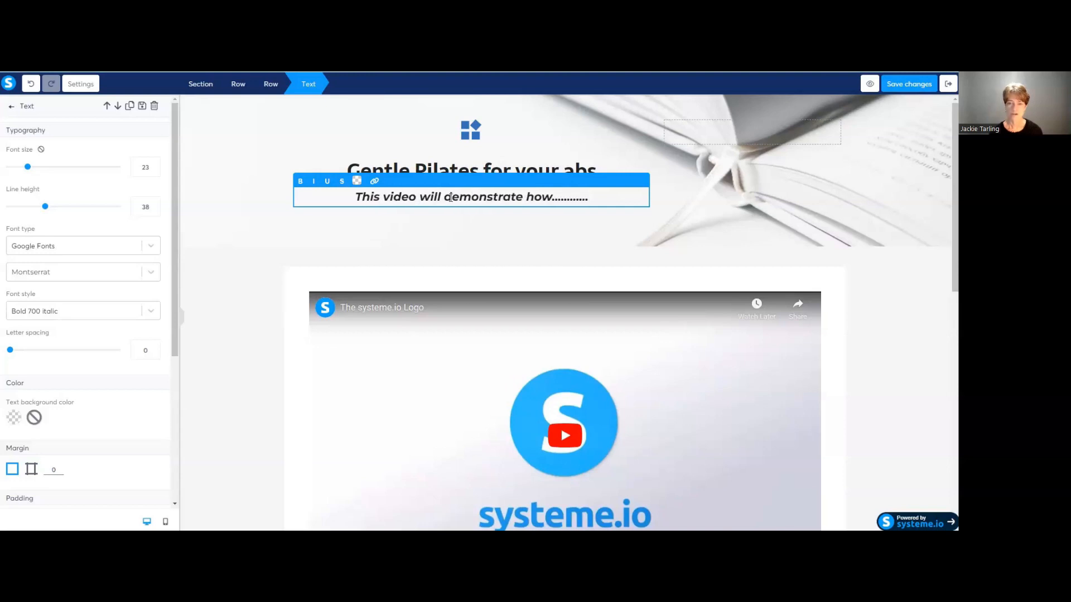
pyautogui.click(485, 237)
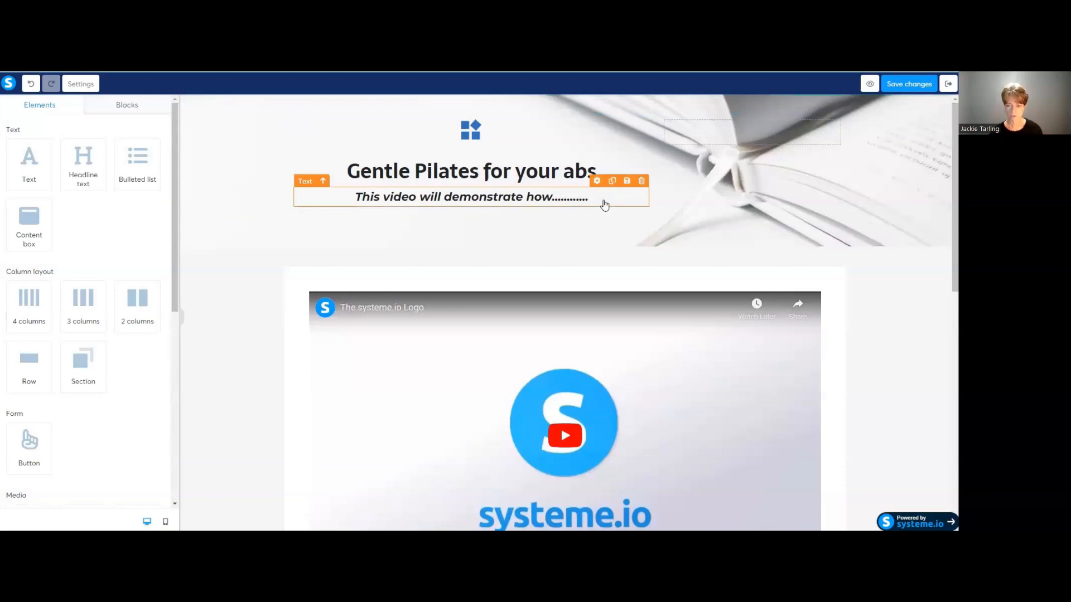
# Recolor the whole "This video will demonstrate how............" subtitle with the default magenta-purple swatch, hex BD10E0
pyautogui.click(414, 199)
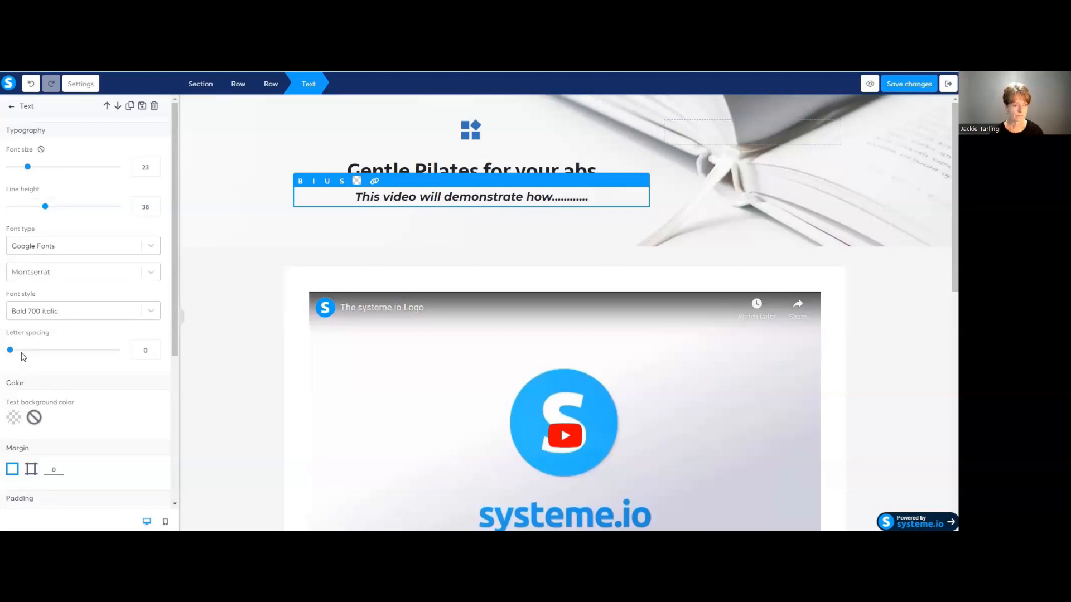
pyautogui.scroll(-2, 49, 321)
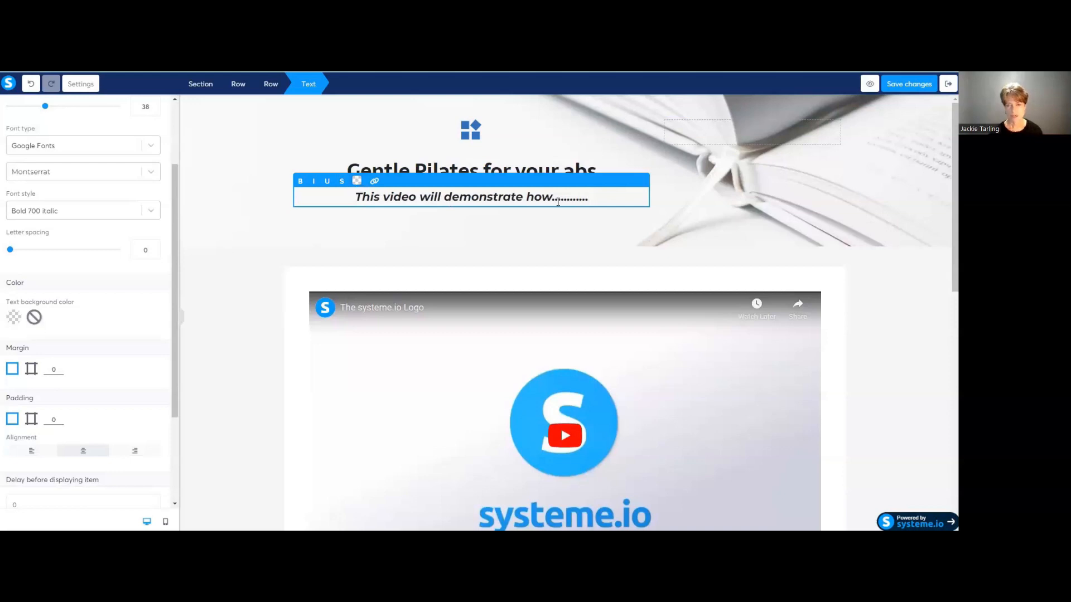
pyautogui.click(357, 181)
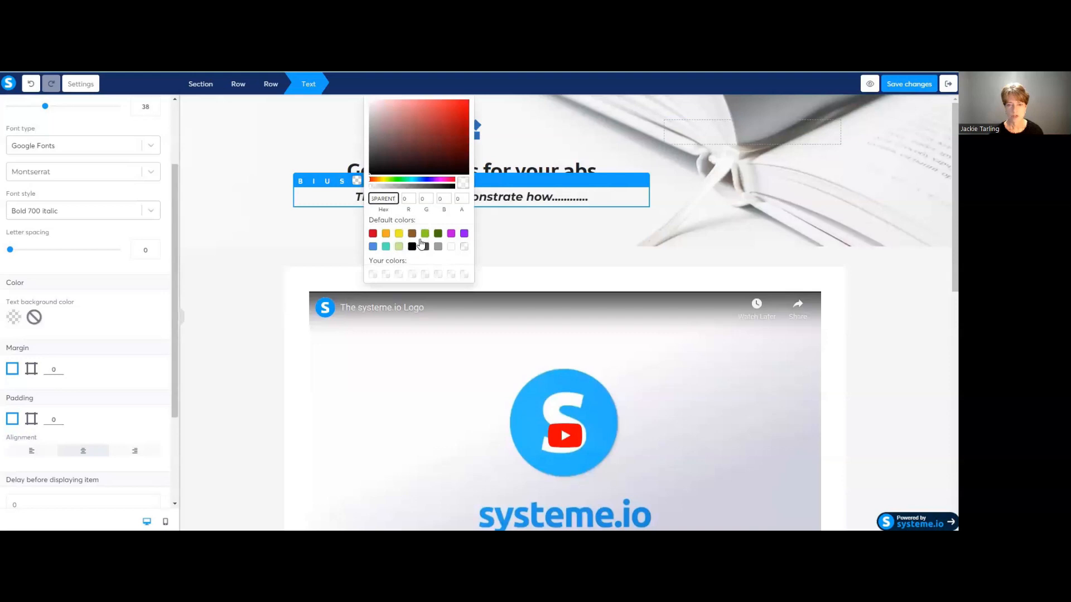
pyautogui.click(452, 234)
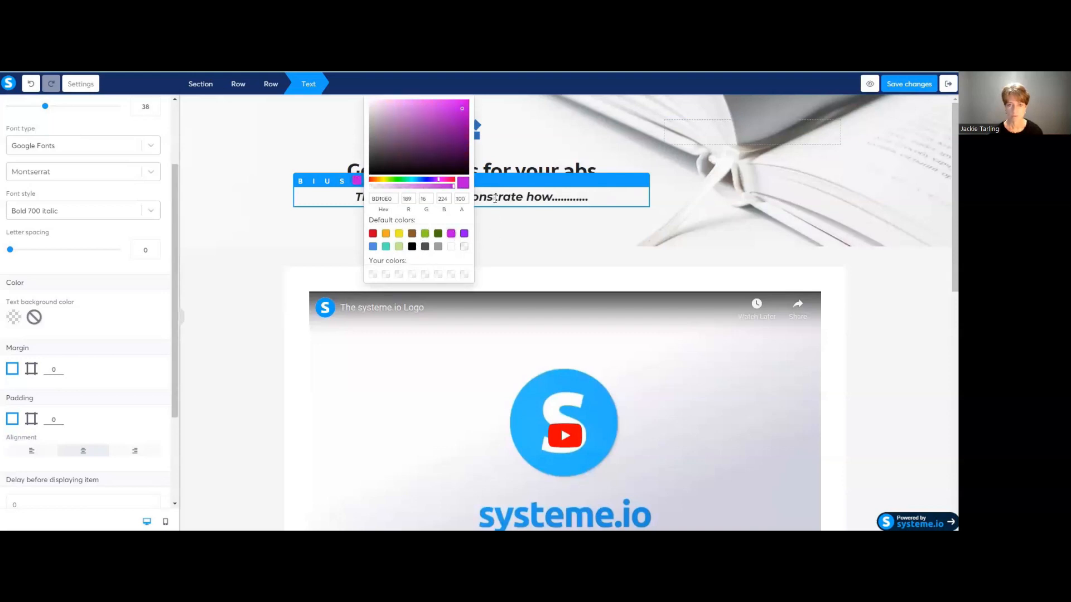
pyautogui.click(494, 196)
pyautogui.moveTo(351, 201); pyautogui.dragTo(592, 203)
pyautogui.click(356, 180)
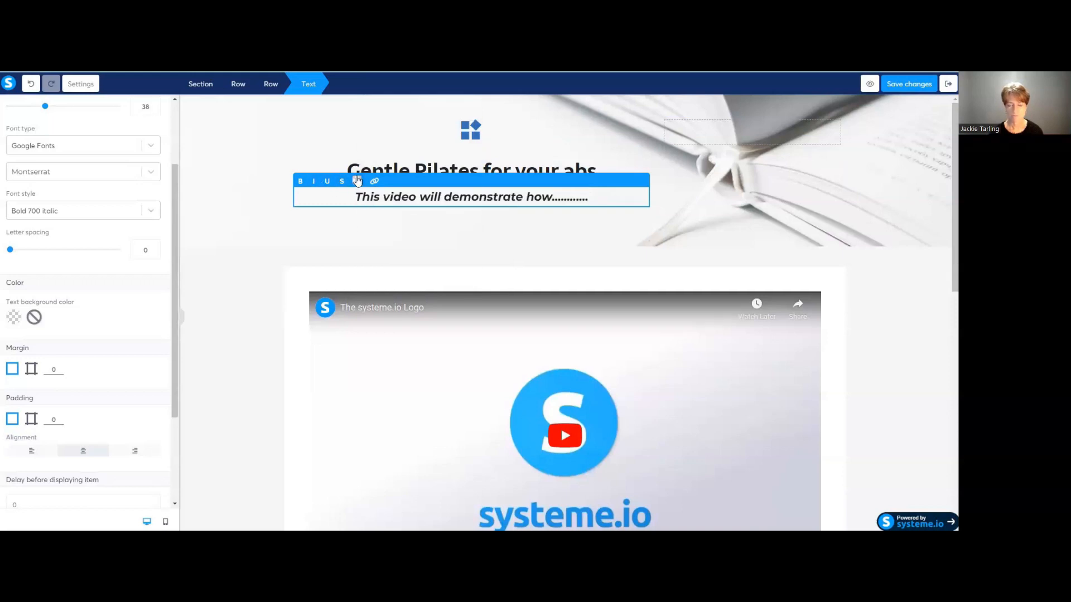
pyautogui.click(451, 234)
pyautogui.click(600, 197)
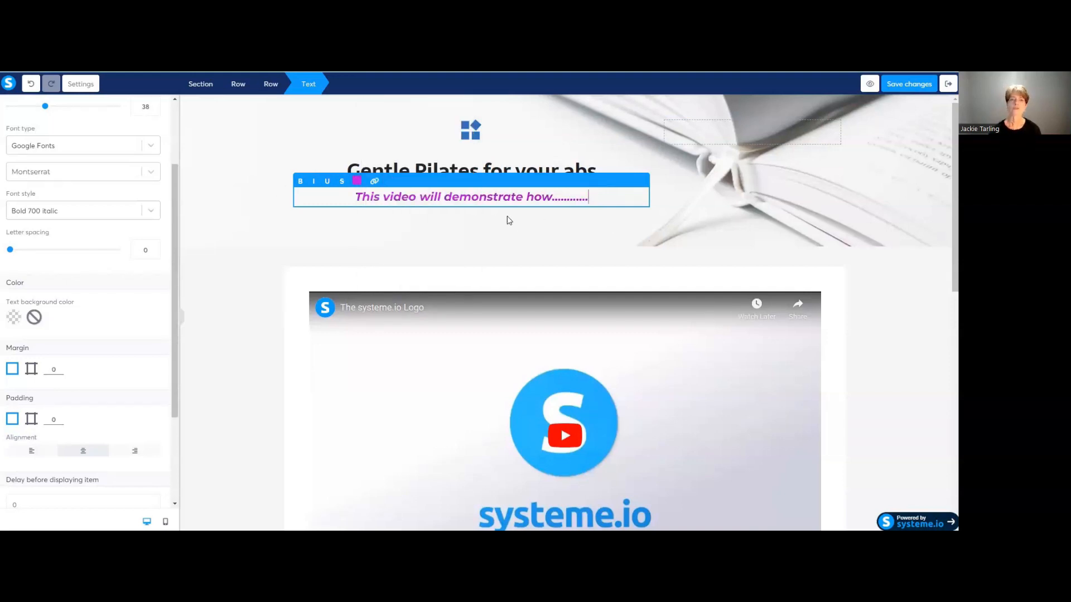
pyautogui.click(431, 243)
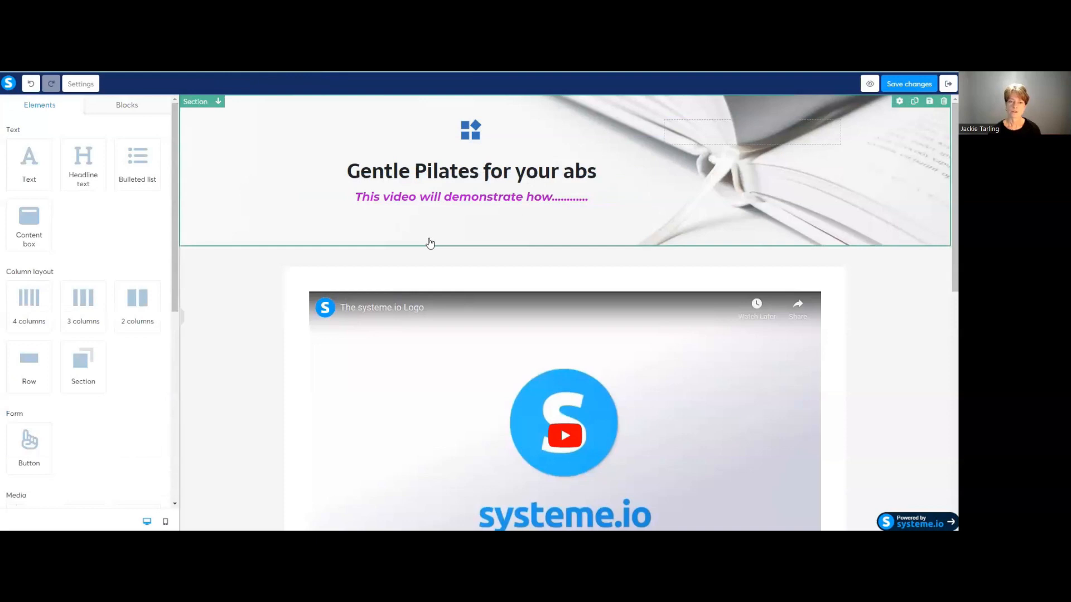
# Increase the subtitle's line height to put more space between it and the banner heading
pyautogui.click(395, 201)
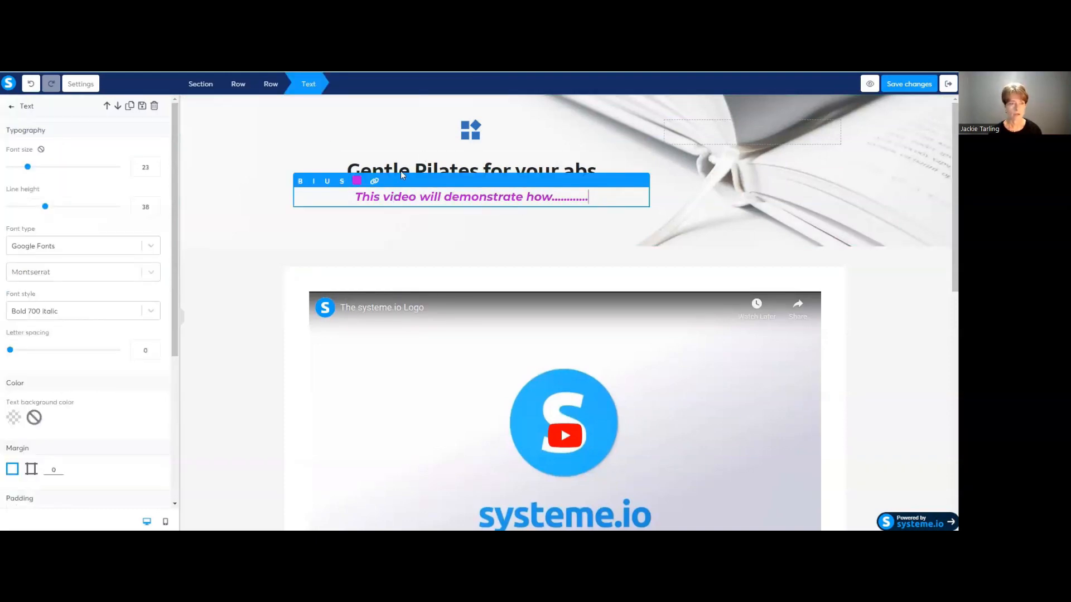
pyautogui.moveTo(45, 206); pyautogui.dragTo(71, 208)
pyautogui.click(317, 256)
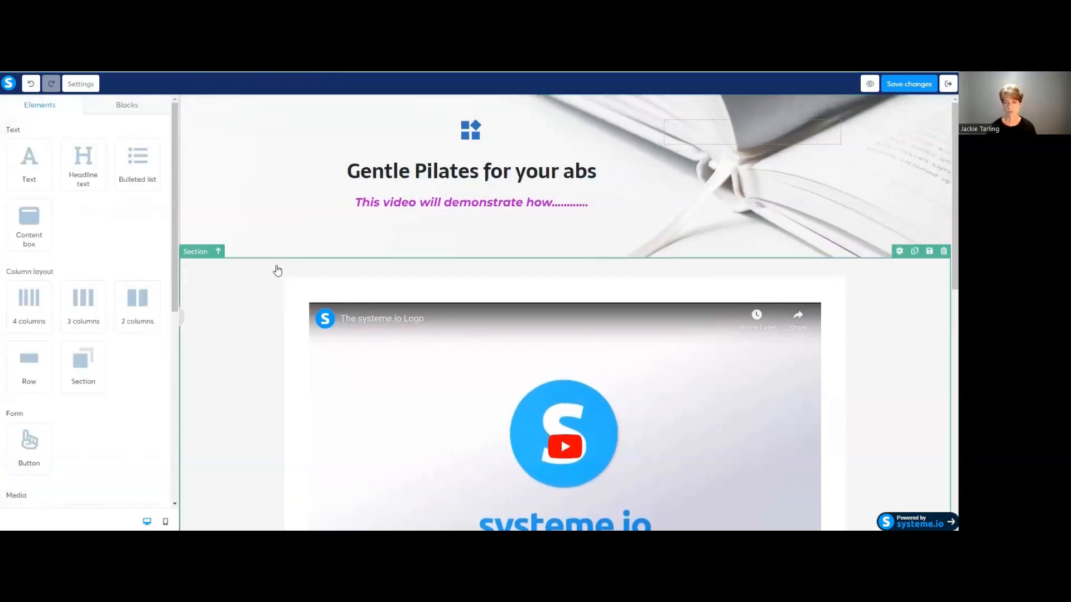
pyautogui.click(233, 319)
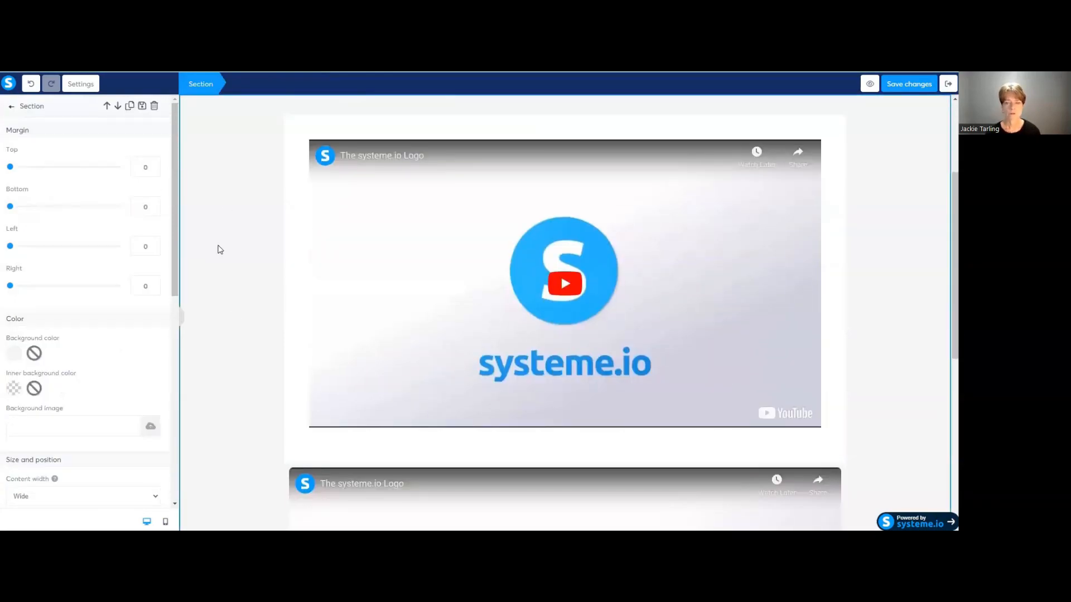
pyautogui.click(707, 120)
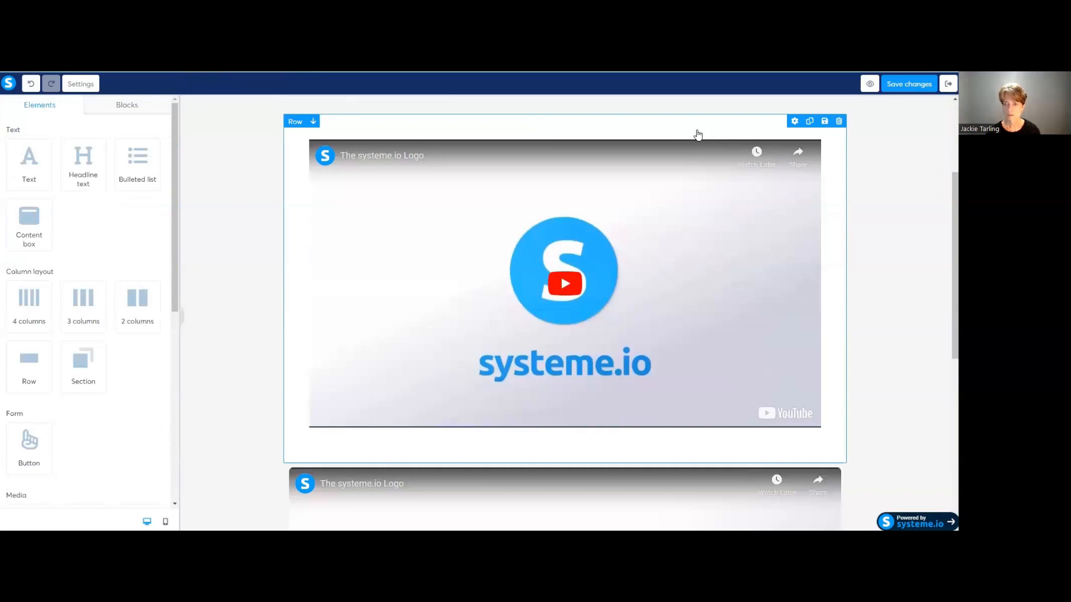
pyautogui.scroll(3, 697, 134)
# Replace the icon above the banner heading with the "tech savvy" laptop logo PNG, uploaded from the computer's Systeme folder
pyautogui.click(483, 130)
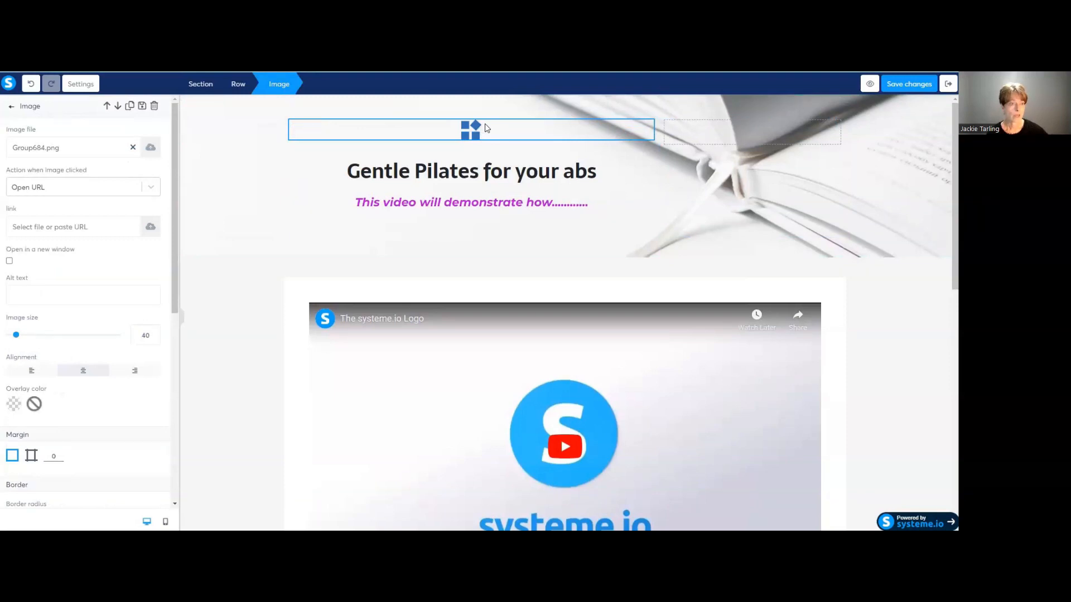
pyautogui.click(149, 149)
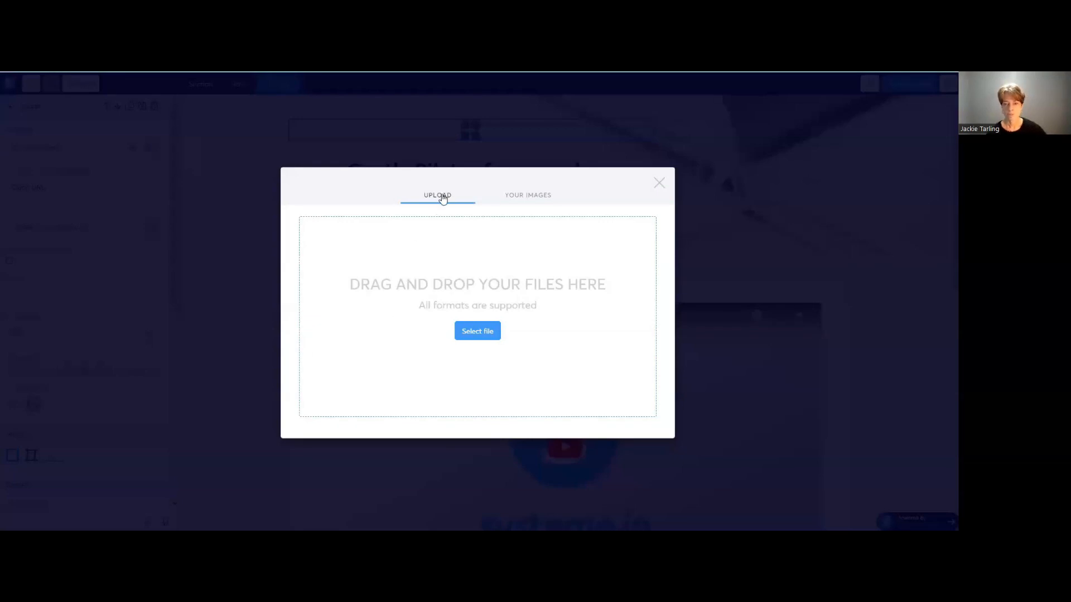
pyautogui.click(478, 331)
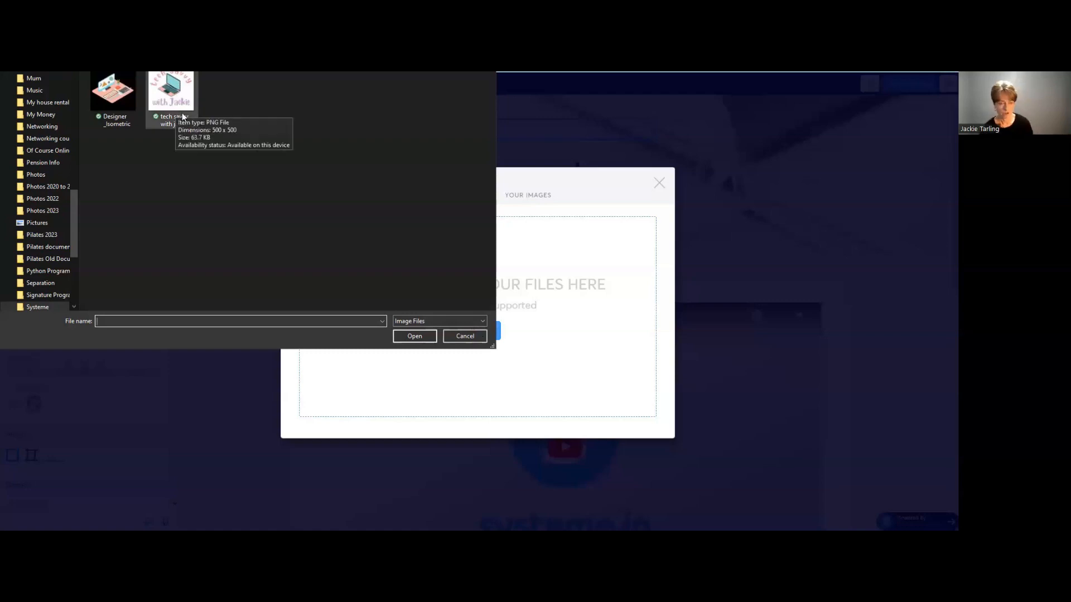
pyautogui.click(179, 95)
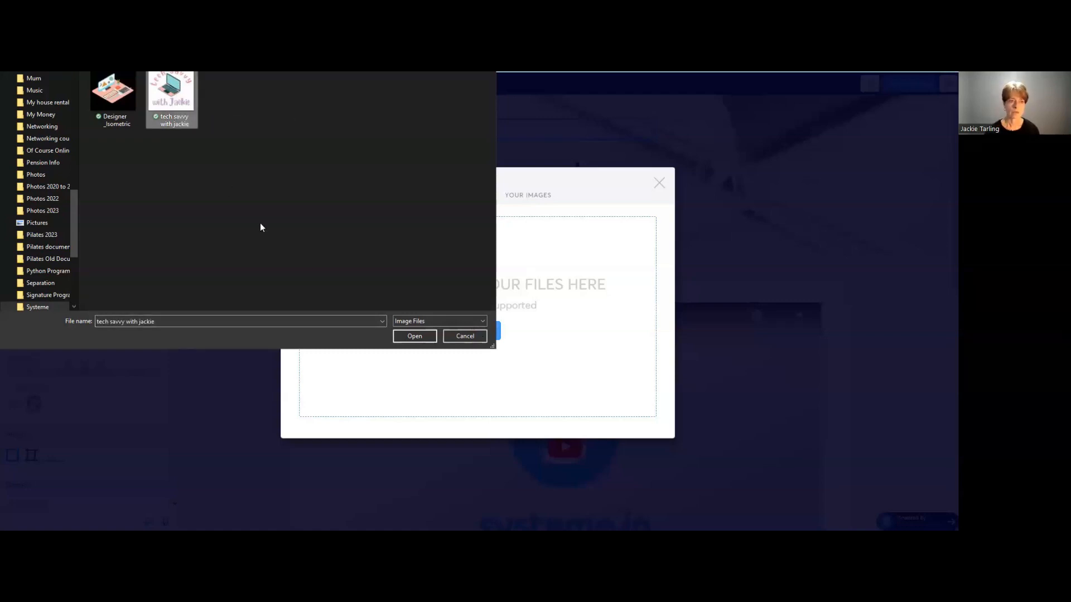
pyautogui.click(415, 335)
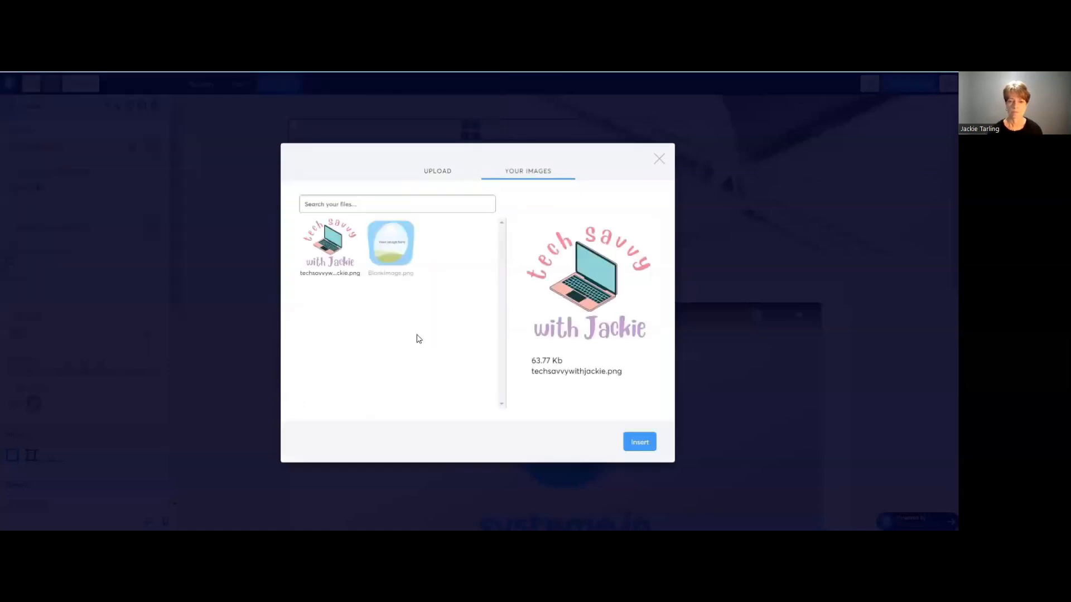
pyautogui.click(640, 444)
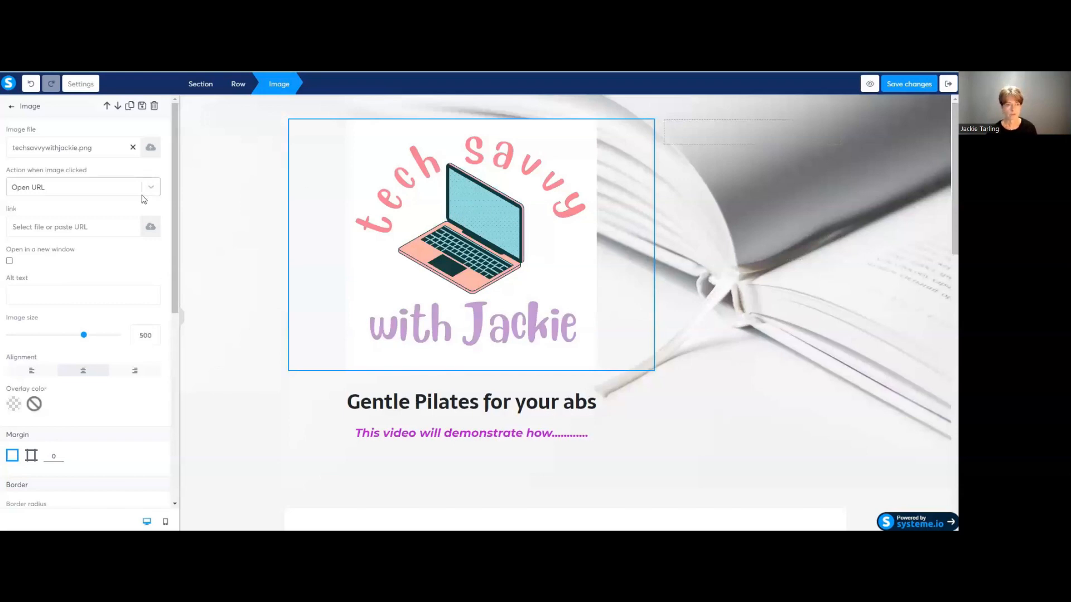
# Reduce the banner logo's image size to 173
pyautogui.moveTo(82, 337); pyautogui.dragTo(37, 336)
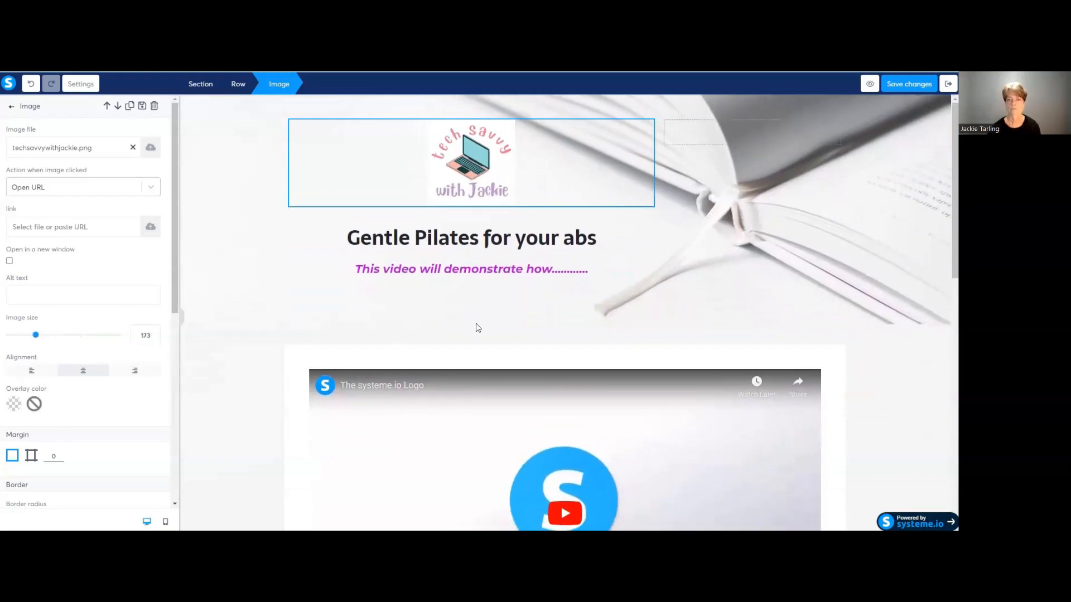
pyautogui.click(489, 309)
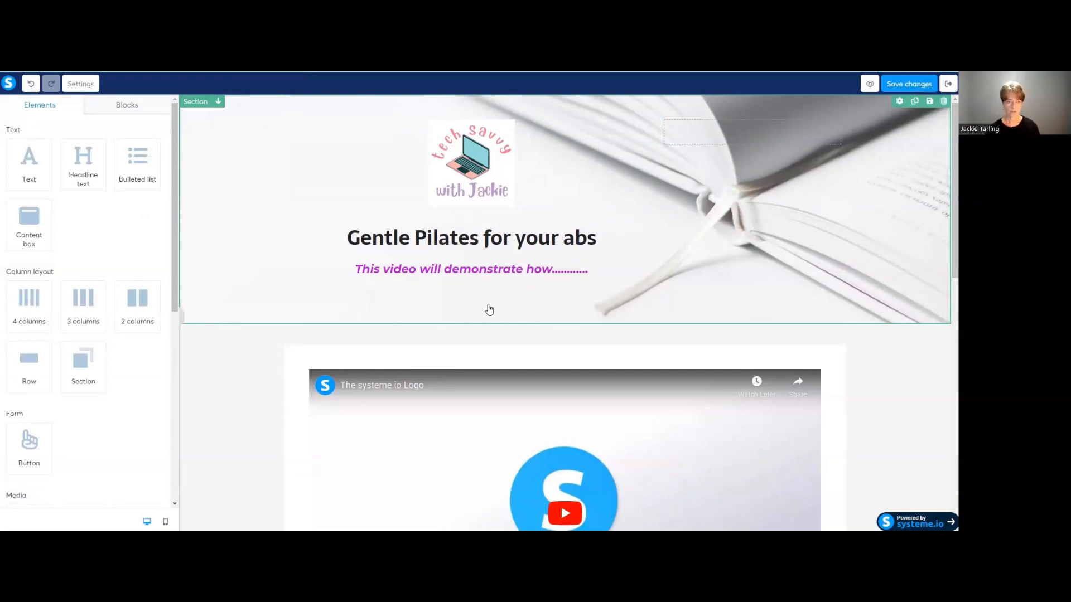
pyautogui.click(488, 165)
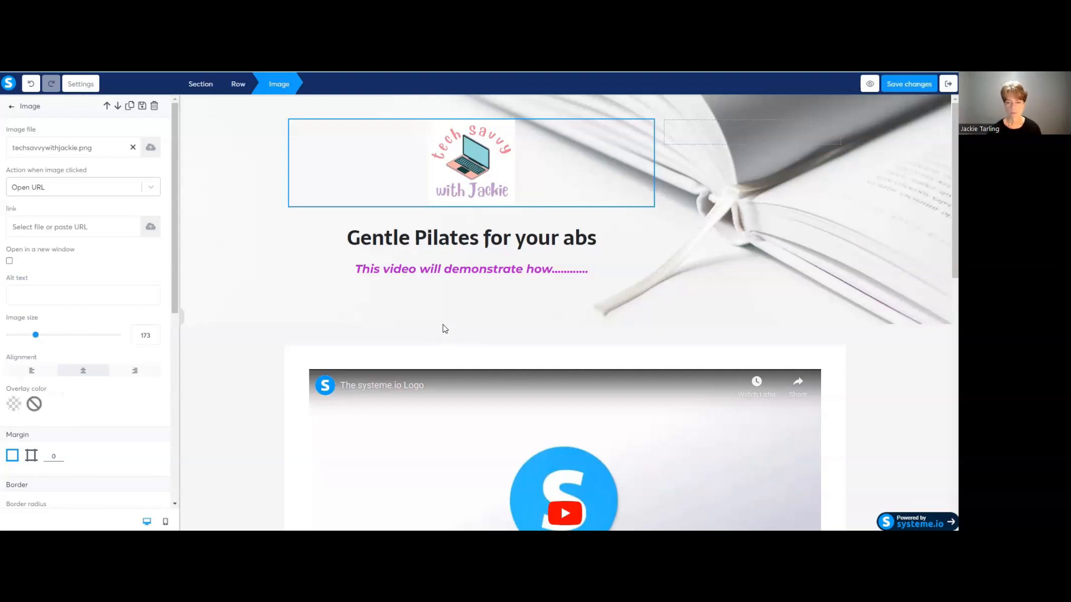
pyautogui.click(444, 326)
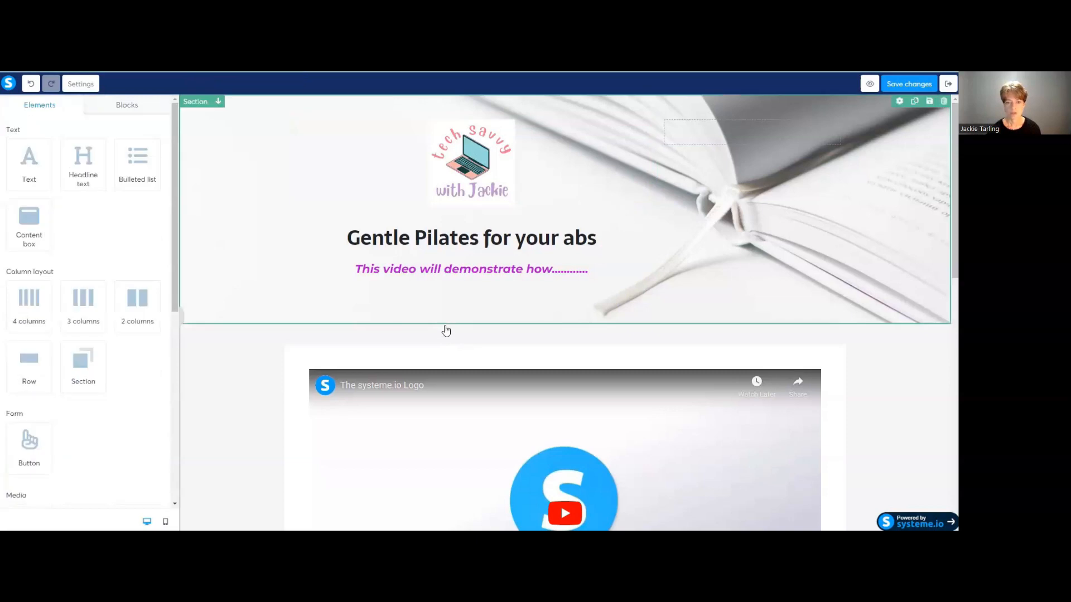
# Open the first video's settings, and copy the link of "Pilates - quick 4 minute routine for your glutes" from YouTube Studio
pyautogui.scroll(-2, 446, 329)
pyautogui.scroll(-2, 449, 335)
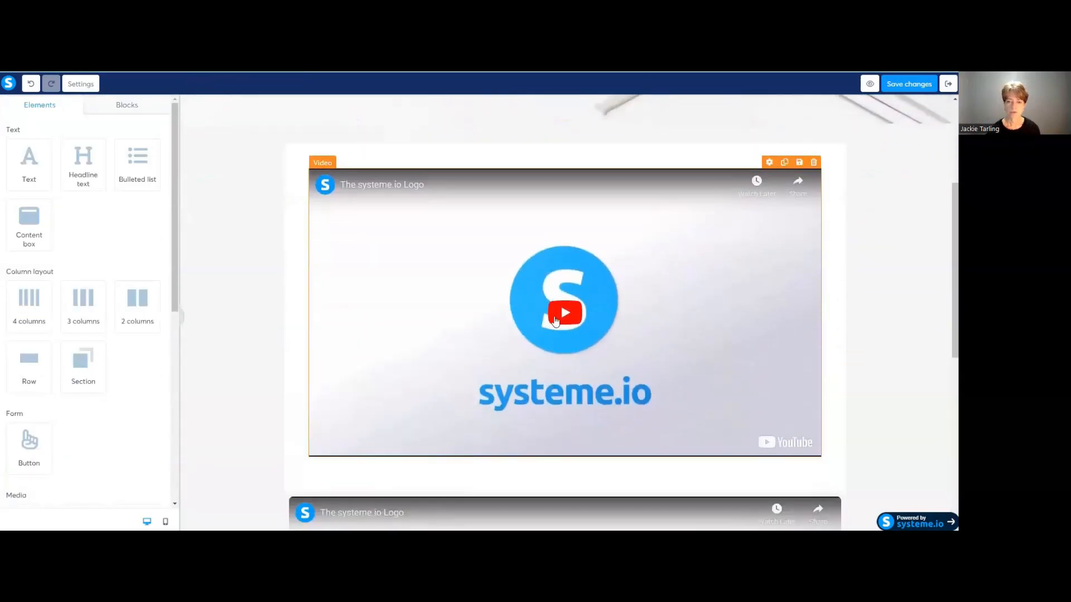
pyautogui.click(464, 308)
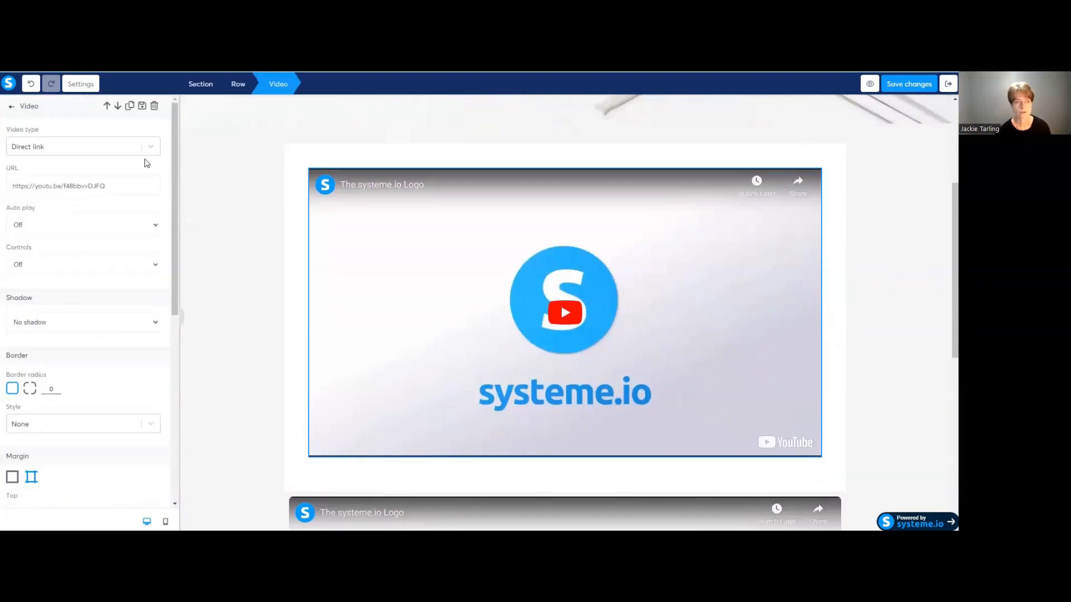
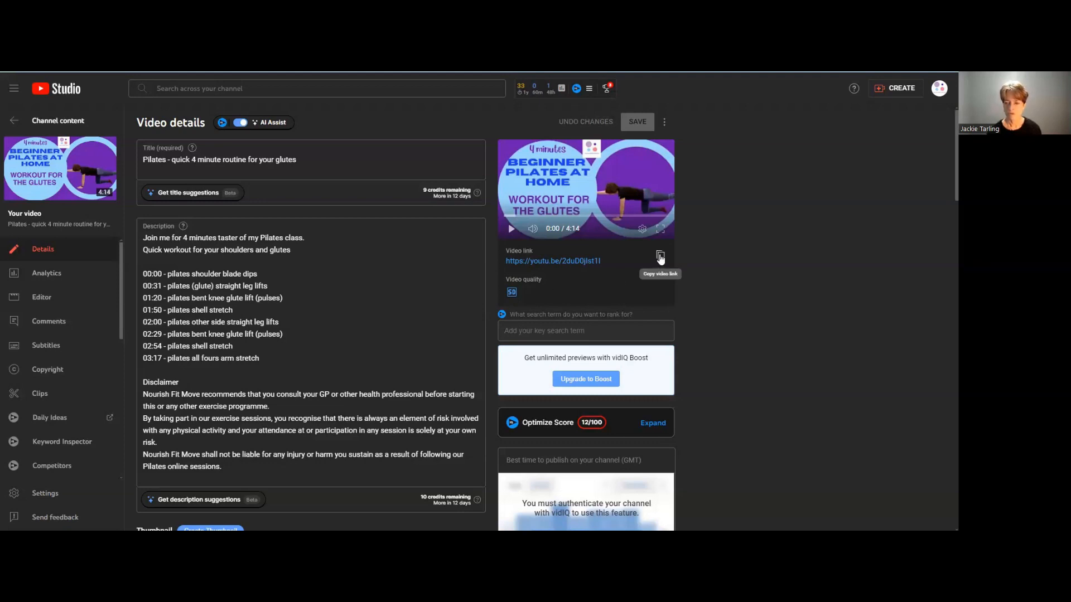
pyautogui.click(660, 257)
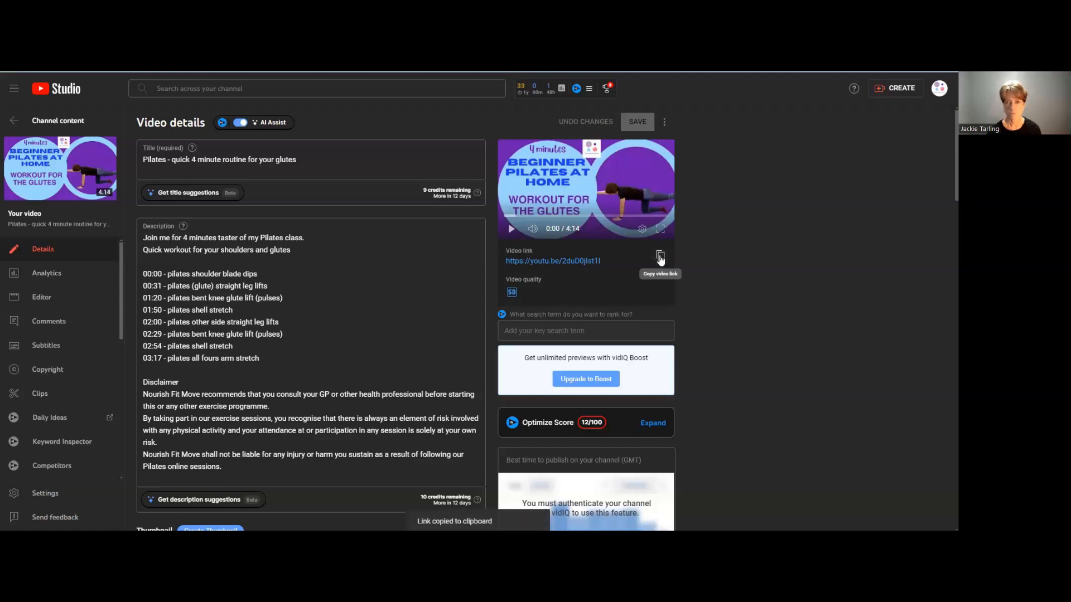
# Return to the systeme.io page editor, replace the first video's URL with the copied YouTube link, and save the changes
pyautogui.click(141, 73)
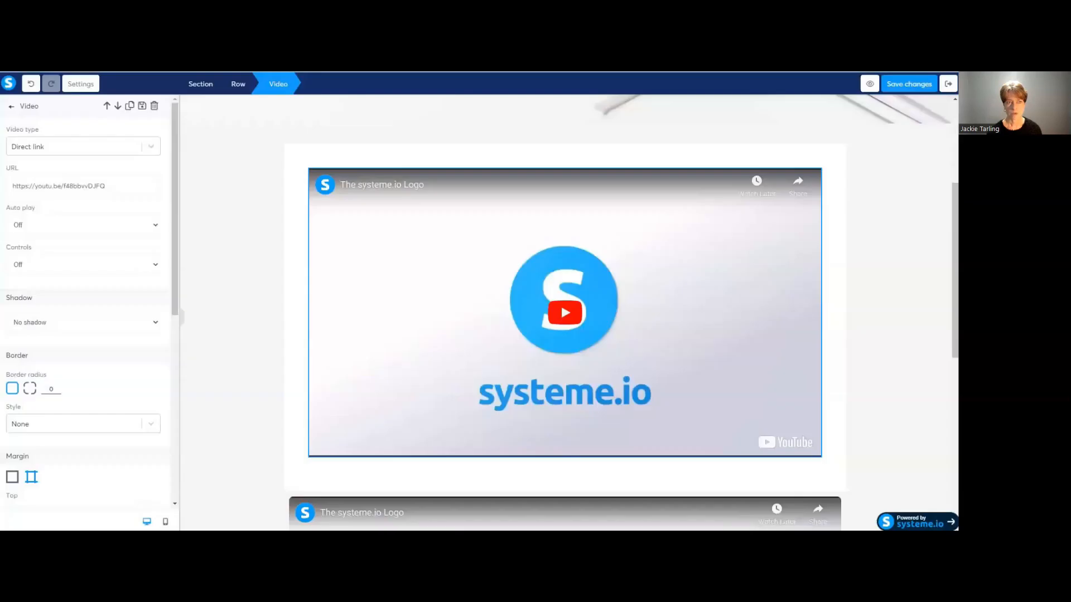
pyautogui.click(120, 187)
pyautogui.hotkey('ctrl', 'a')
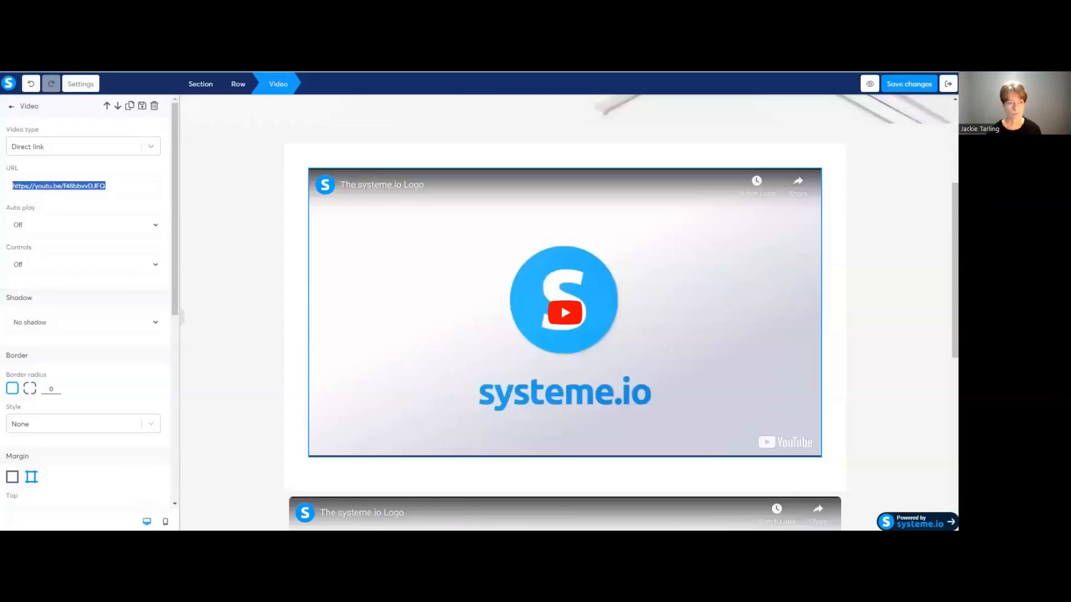
pyautogui.press('BackSpace')
pyautogui.rightClick(24, 185)
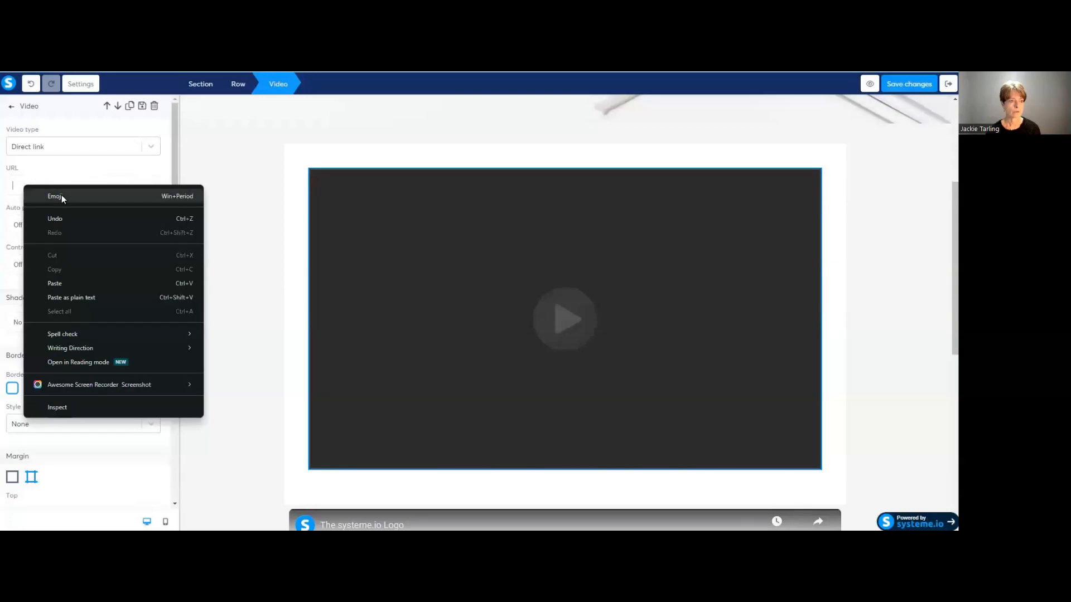
pyautogui.click(56, 285)
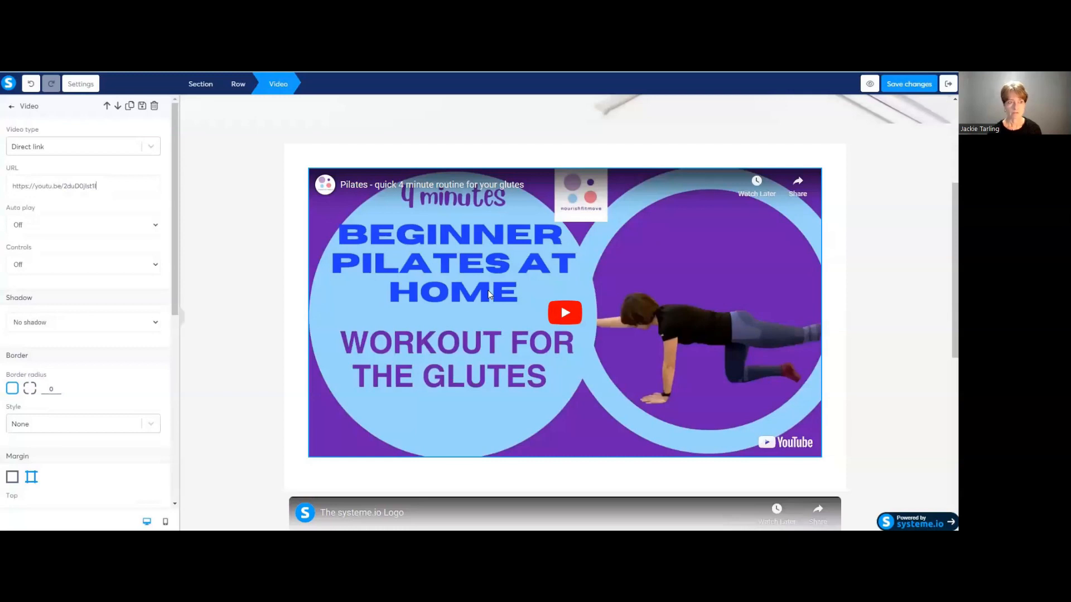
pyautogui.click(913, 86)
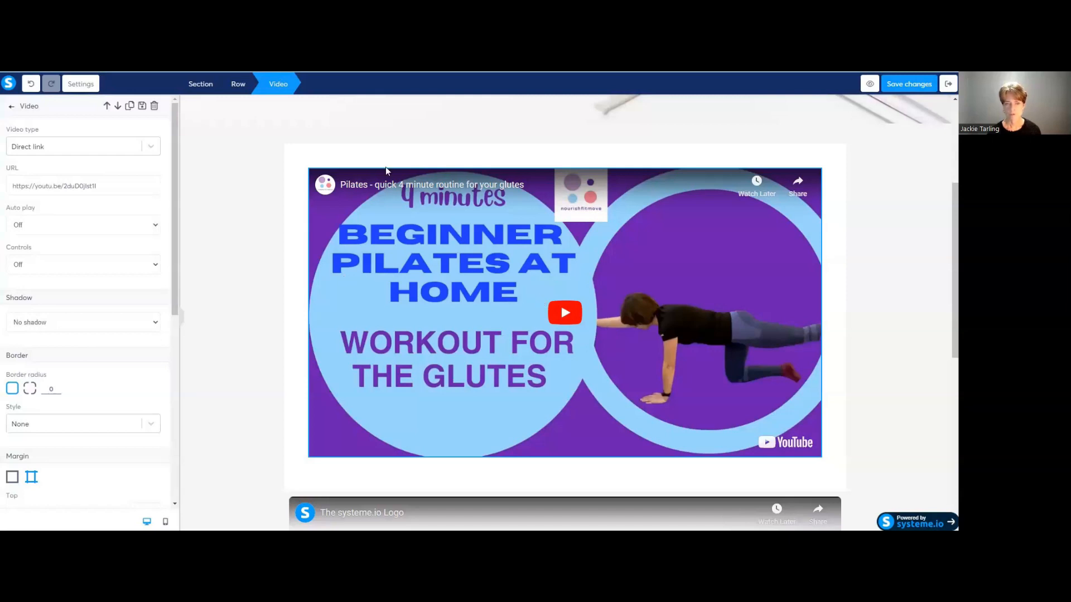
pyautogui.click(478, 140)
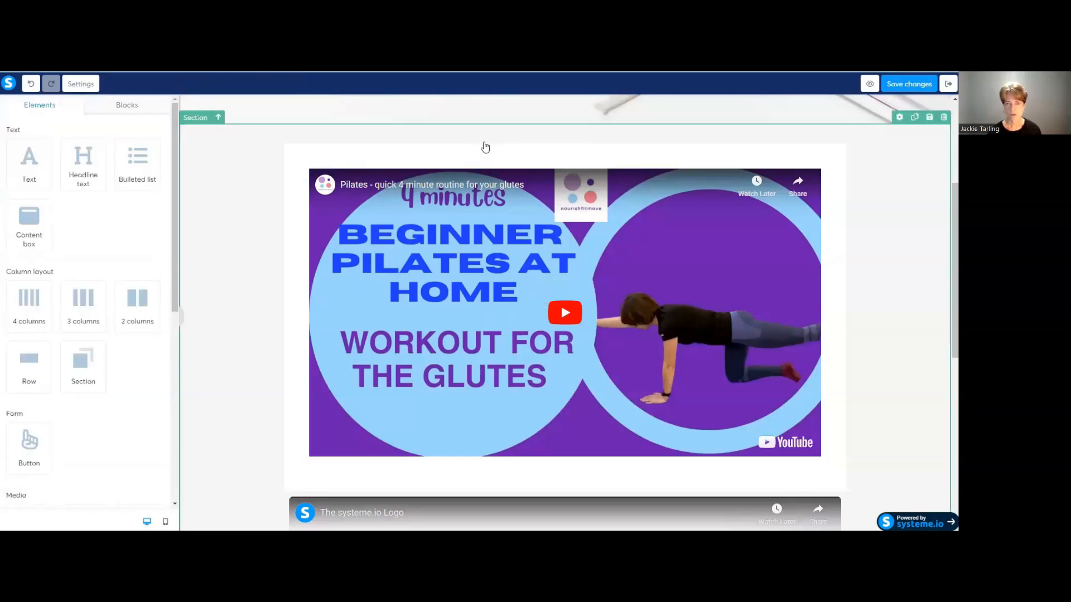
# Delete the second placeholder video, "The systeme.io Logo", below the Pilates video and confirm the deletion
pyautogui.scroll(-6, 485, 150)
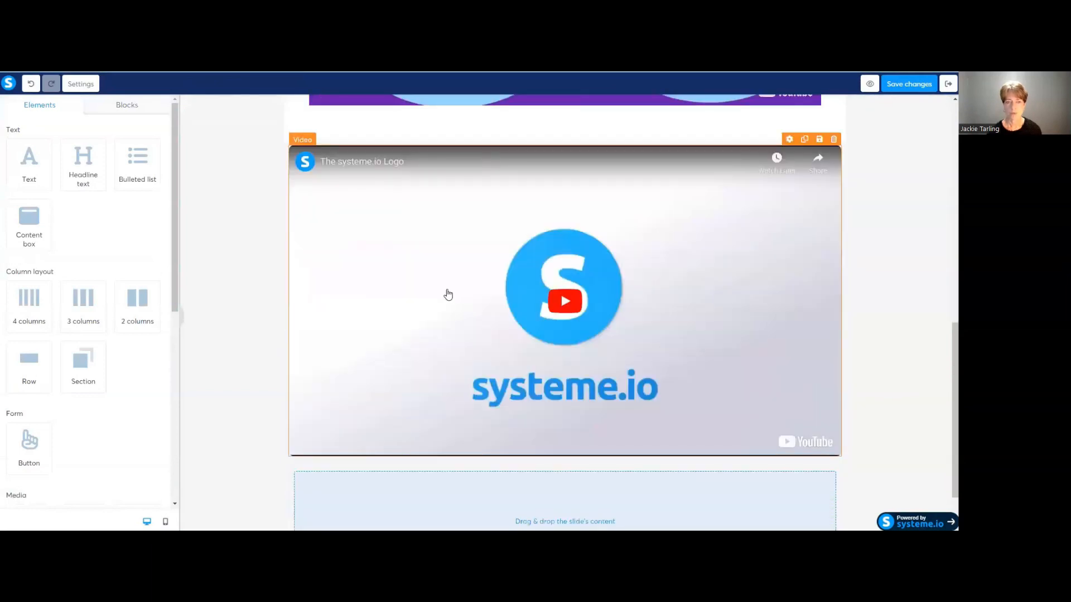
pyautogui.click(835, 140)
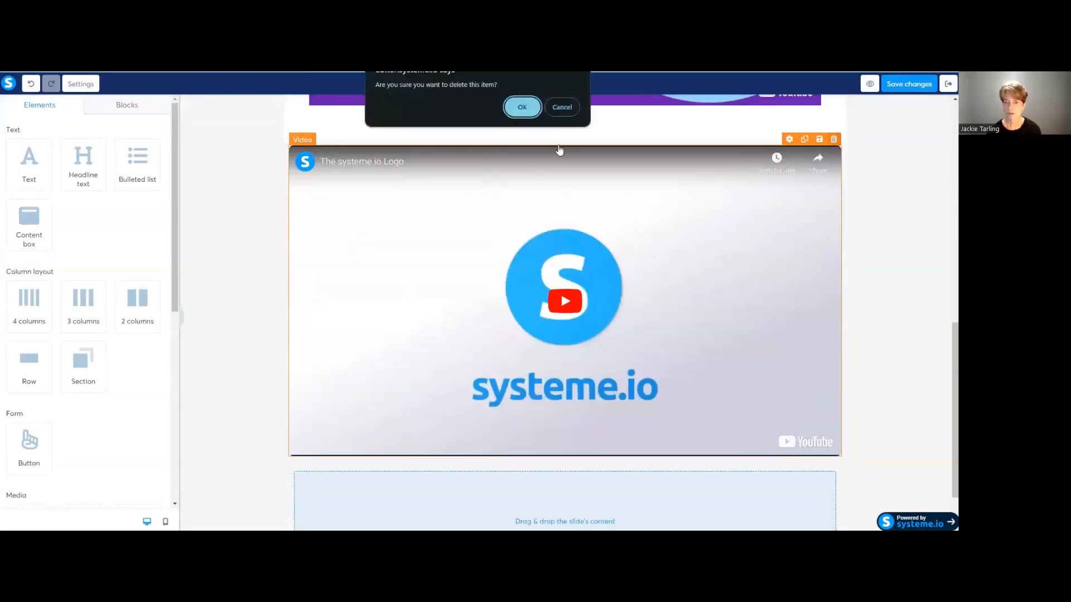
pyautogui.click(523, 109)
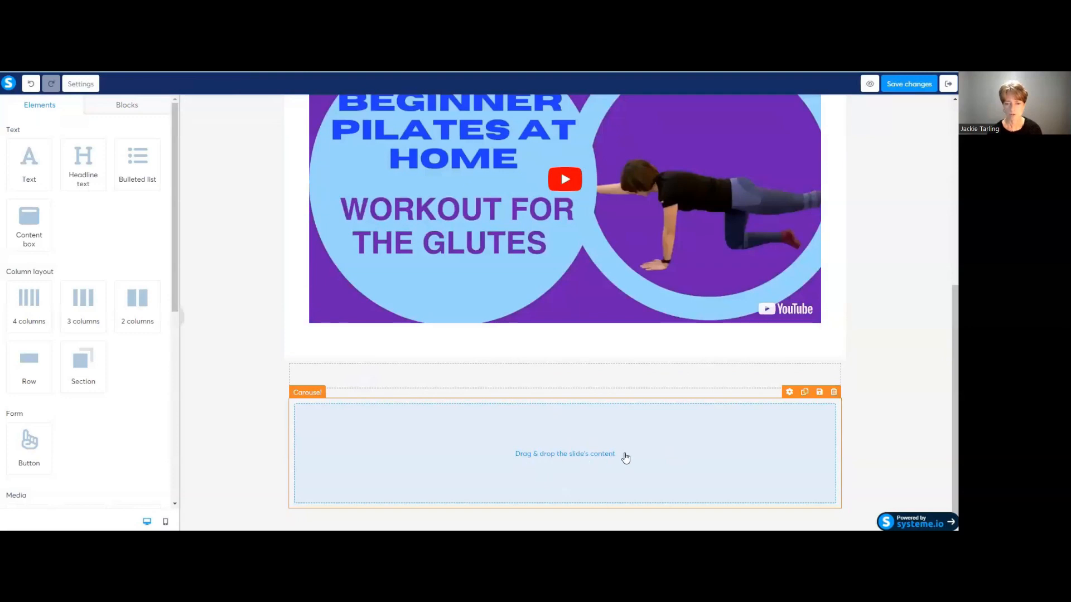
# Delete the empty carousel at the bottom of the page and place a text element directly below the Pilates video
pyautogui.click(834, 393)
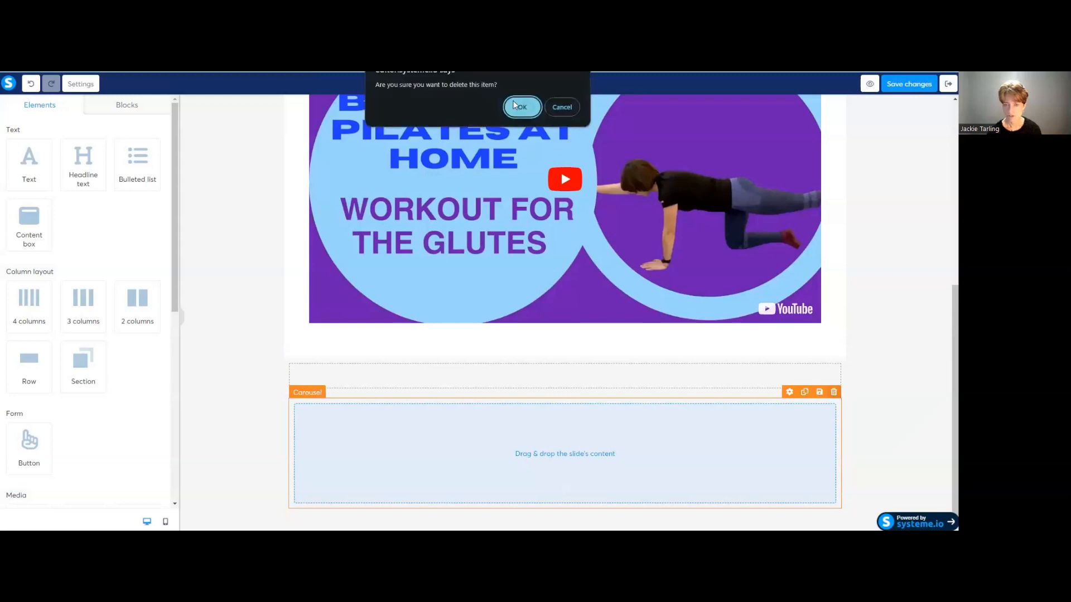
pyautogui.click(518, 103)
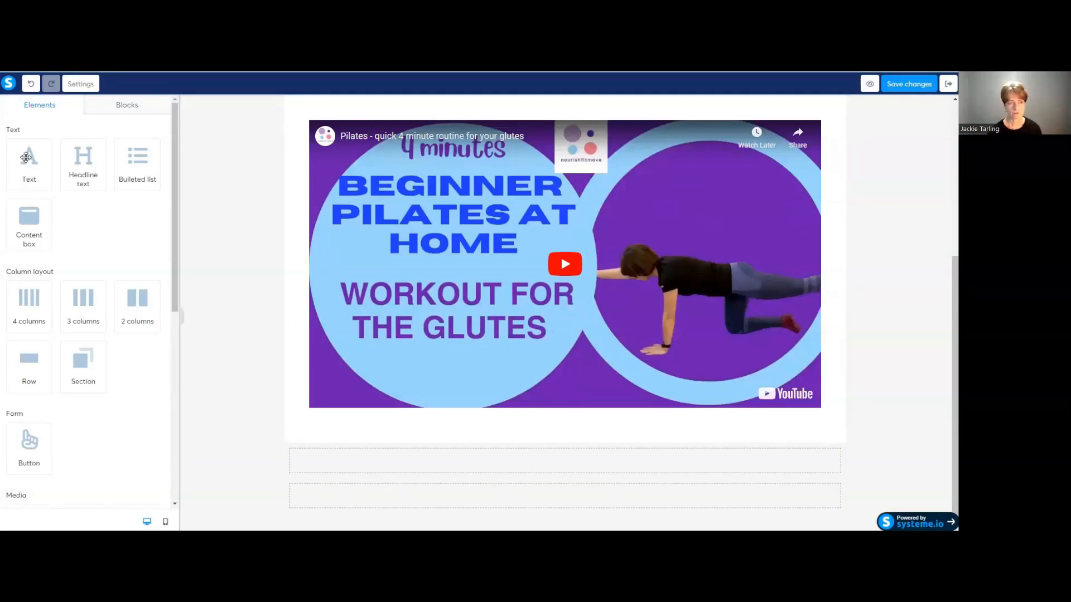
pyautogui.moveTo(27, 157); pyautogui.dragTo(368, 461)
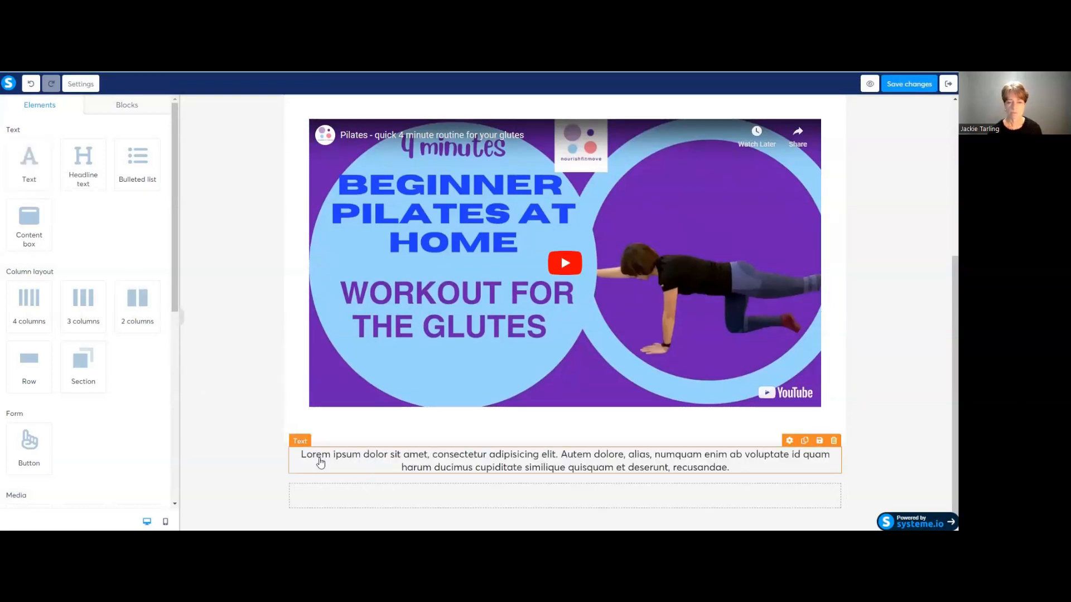
# Replace the placeholder text below the video with "Click the link here for the transcript of this video"
pyautogui.click(301, 455)
pyautogui.moveTo(301, 455); pyautogui.dragTo(690, 482)
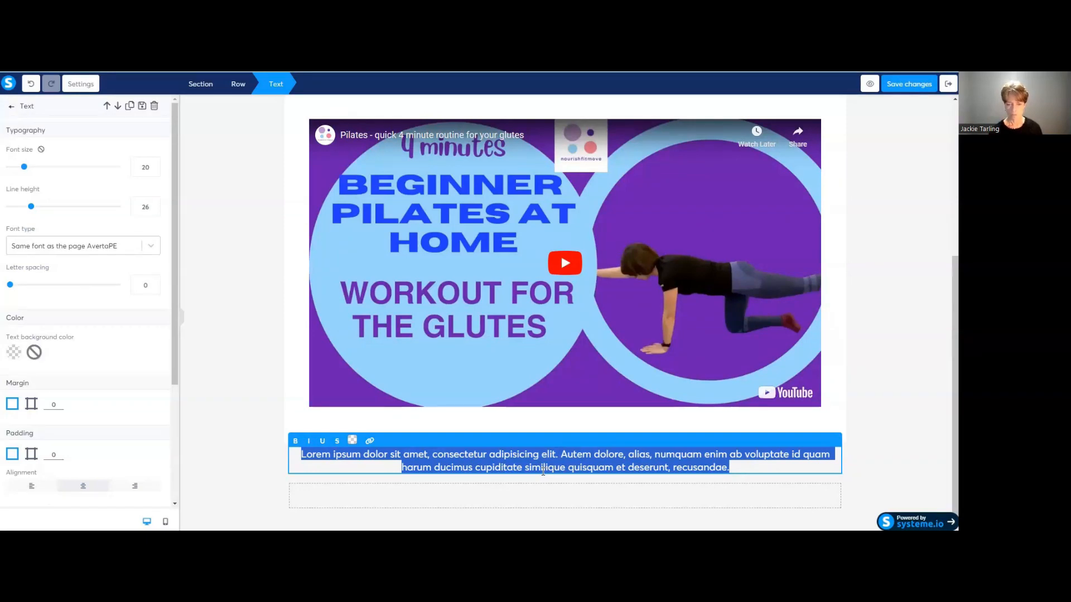
pyautogui.press('BackSpace')
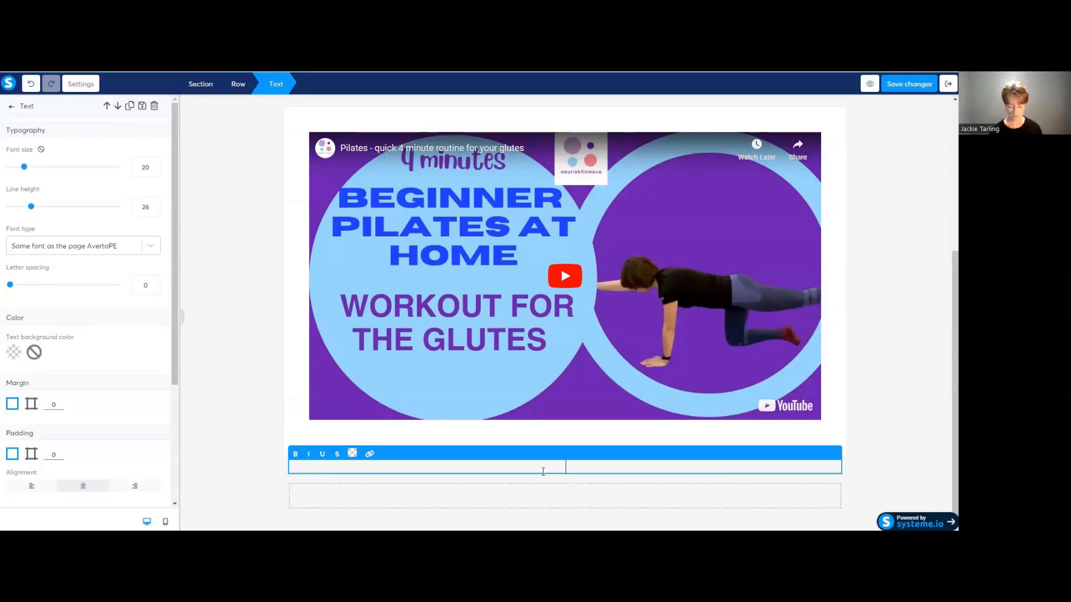
pyautogui.write('Cli')
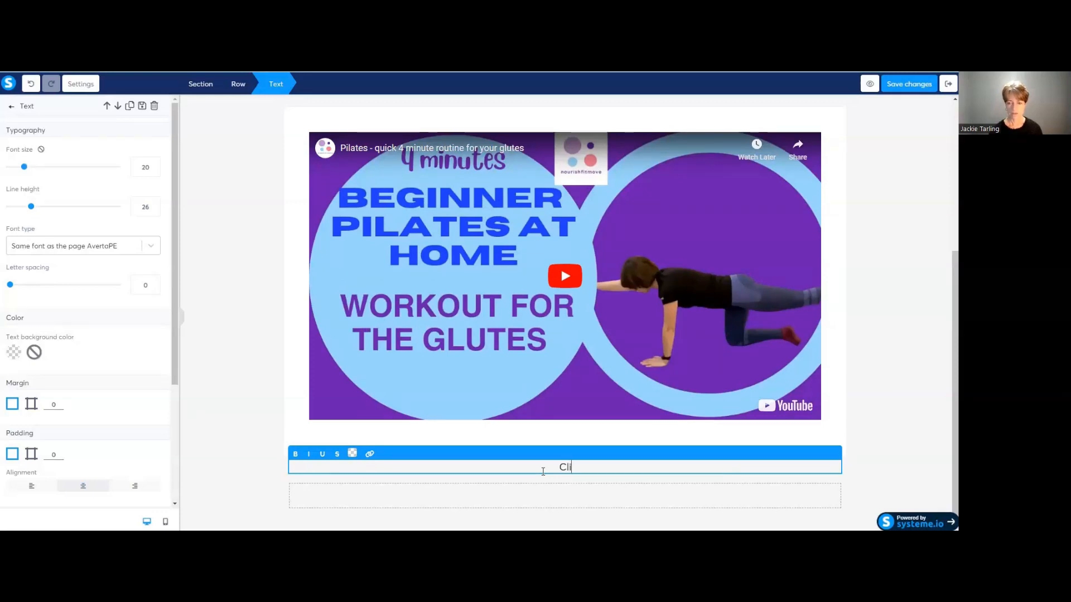
pyautogui.write('ck the link ')
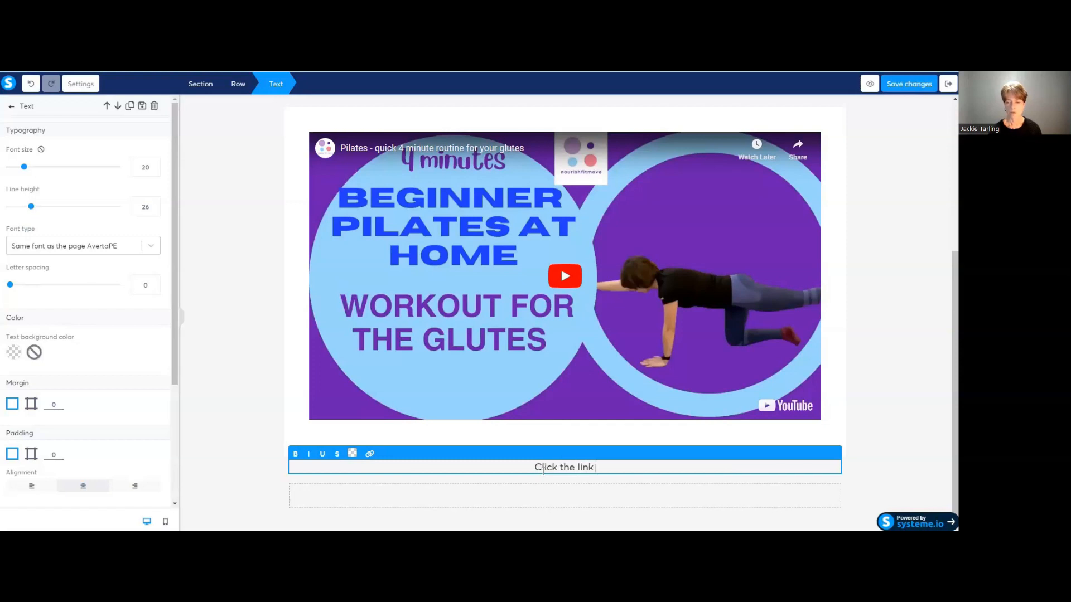
pyautogui.write('here for the')
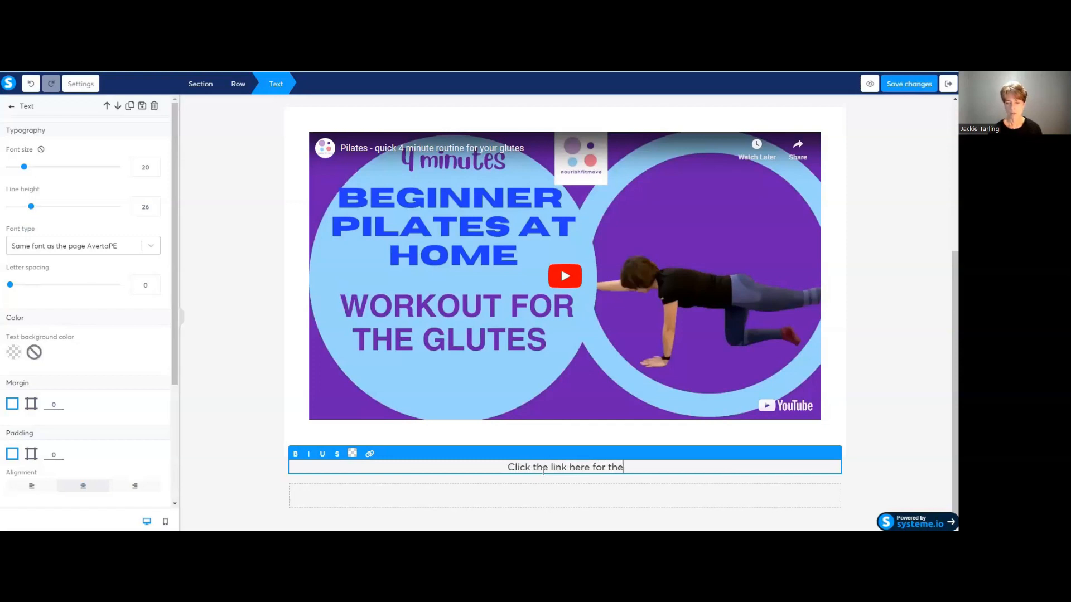
pyautogui.write(' transcript')
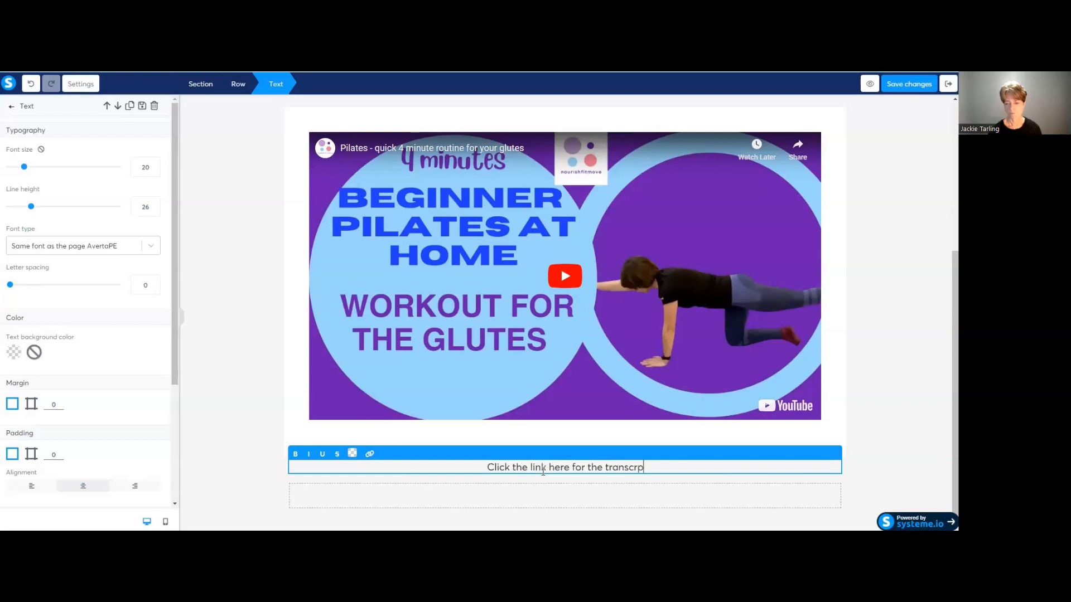
pyautogui.write(' o')
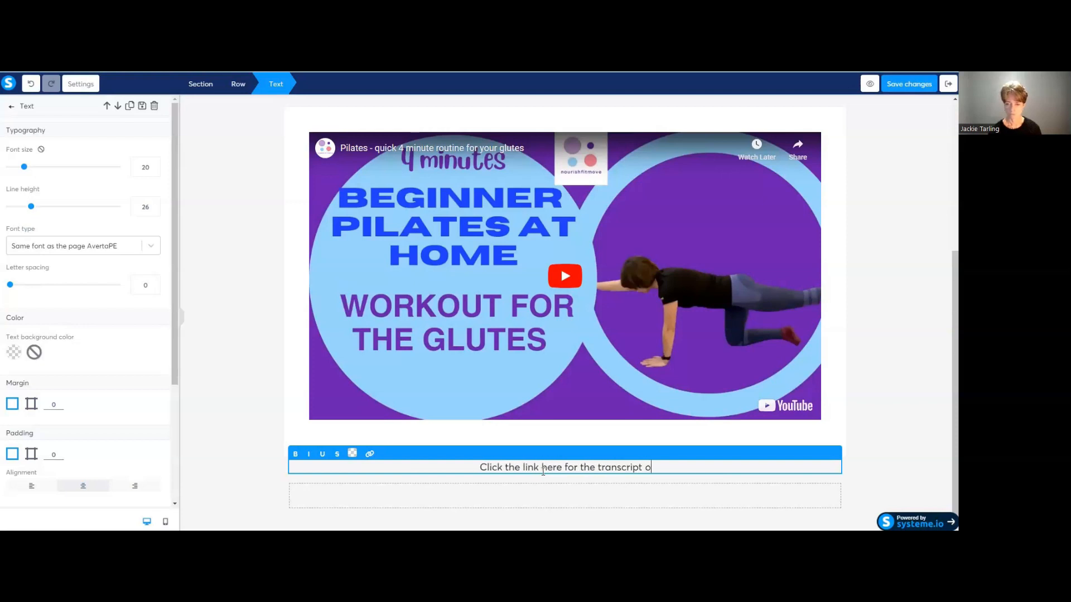
pyautogui.write('f this video')
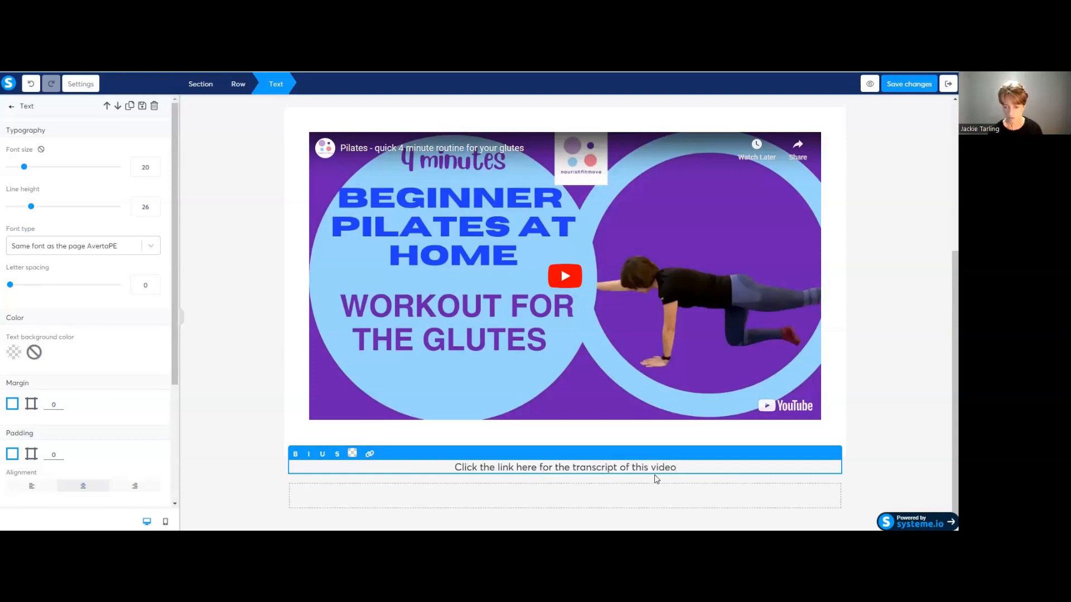
# Link the word "here" in the transcript line to the certificate PDF already among the uploaded files, and save the link
pyautogui.moveTo(517, 468); pyautogui.dragTo(537, 468)
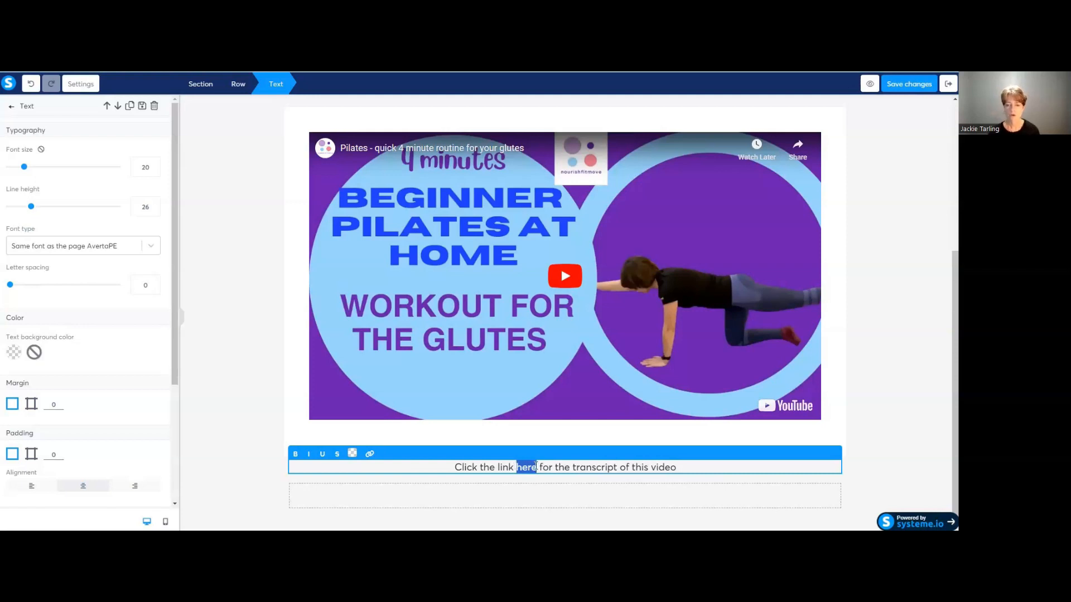
pyautogui.click(371, 454)
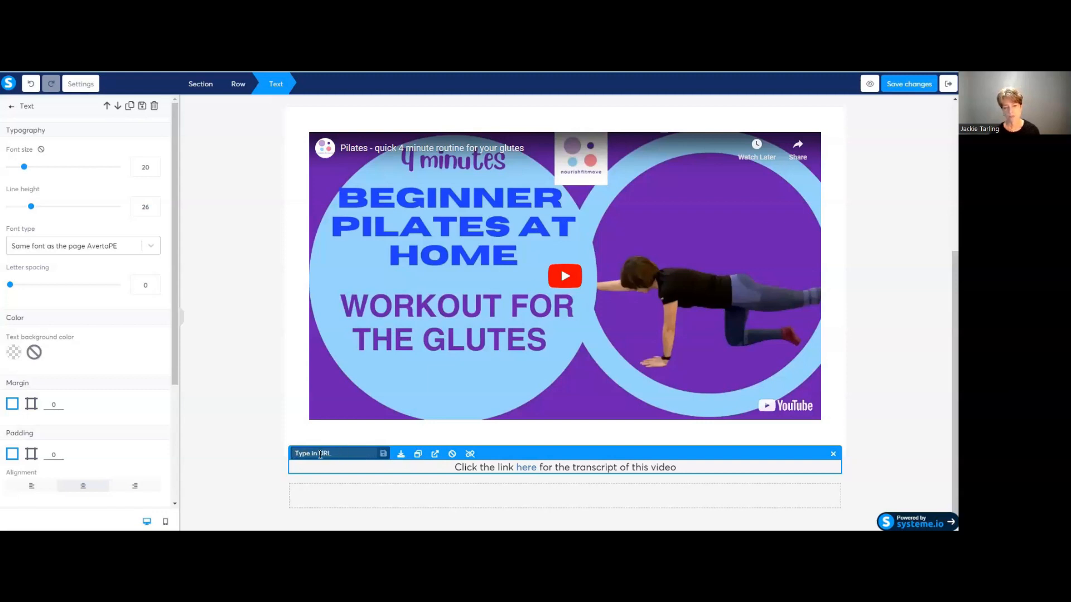
pyautogui.click(401, 455)
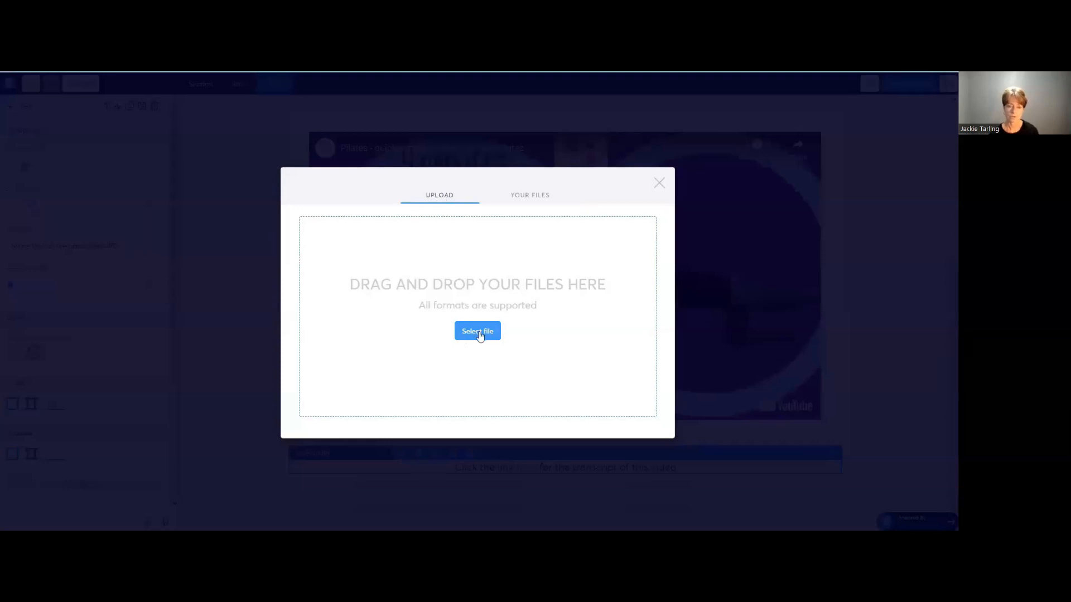
pyautogui.click(477, 332)
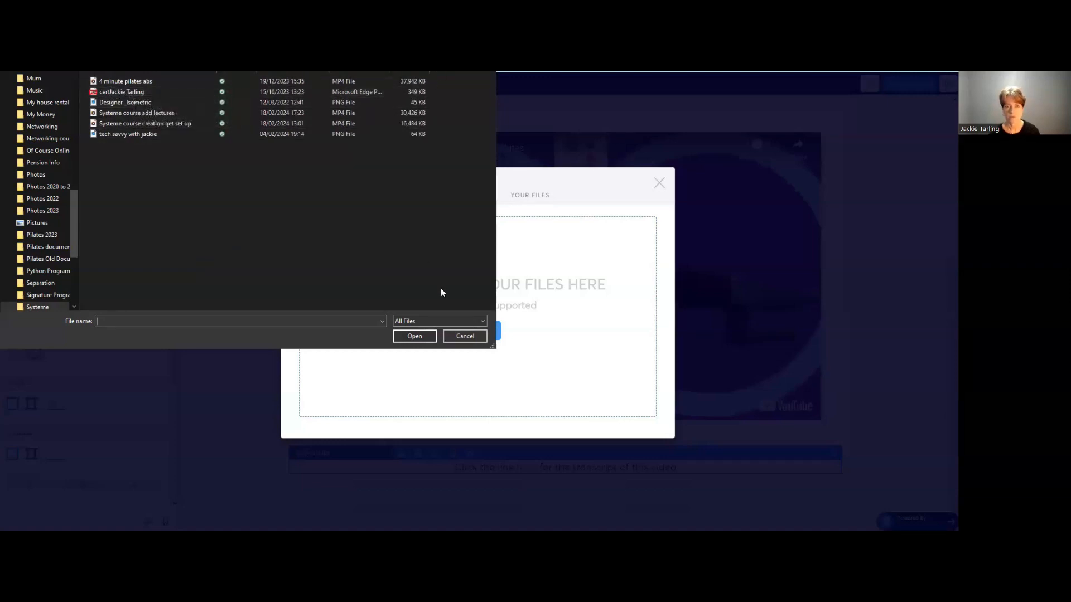
pyautogui.click(465, 336)
pyautogui.click(523, 198)
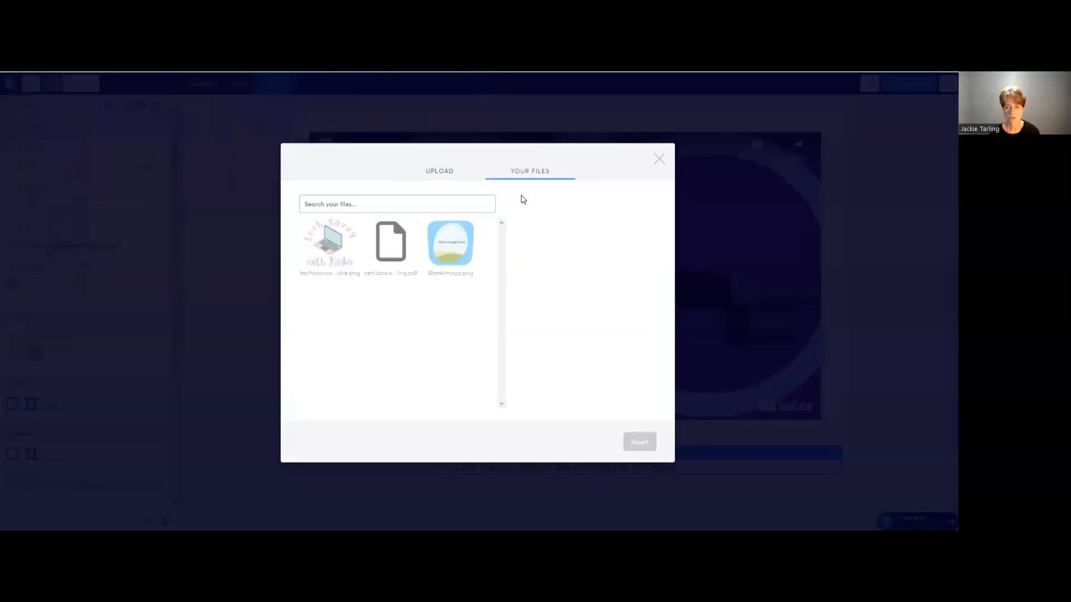
pyautogui.click(395, 254)
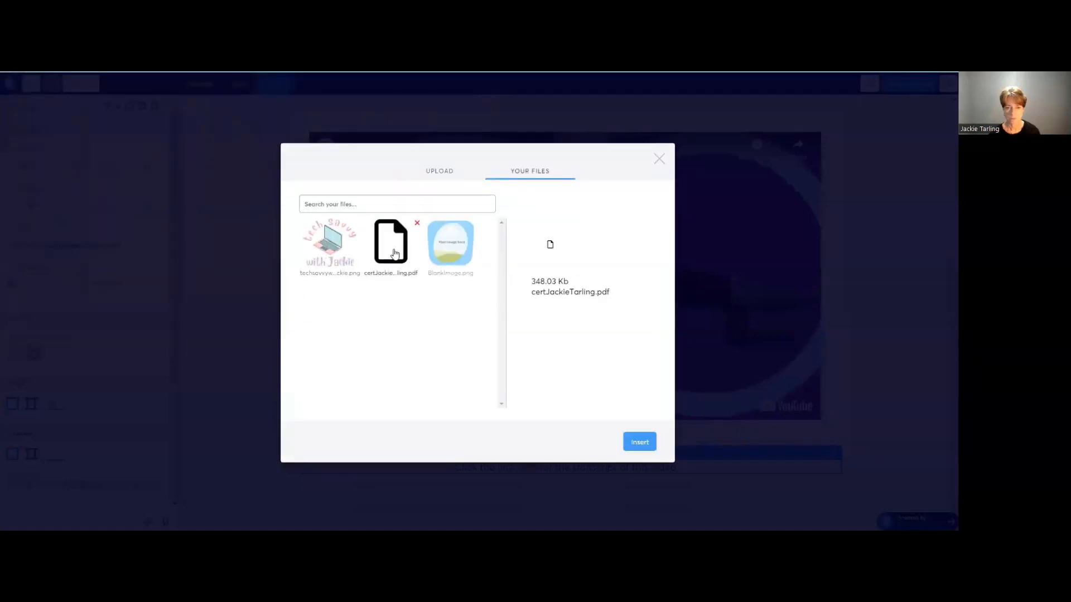
pyautogui.click(642, 442)
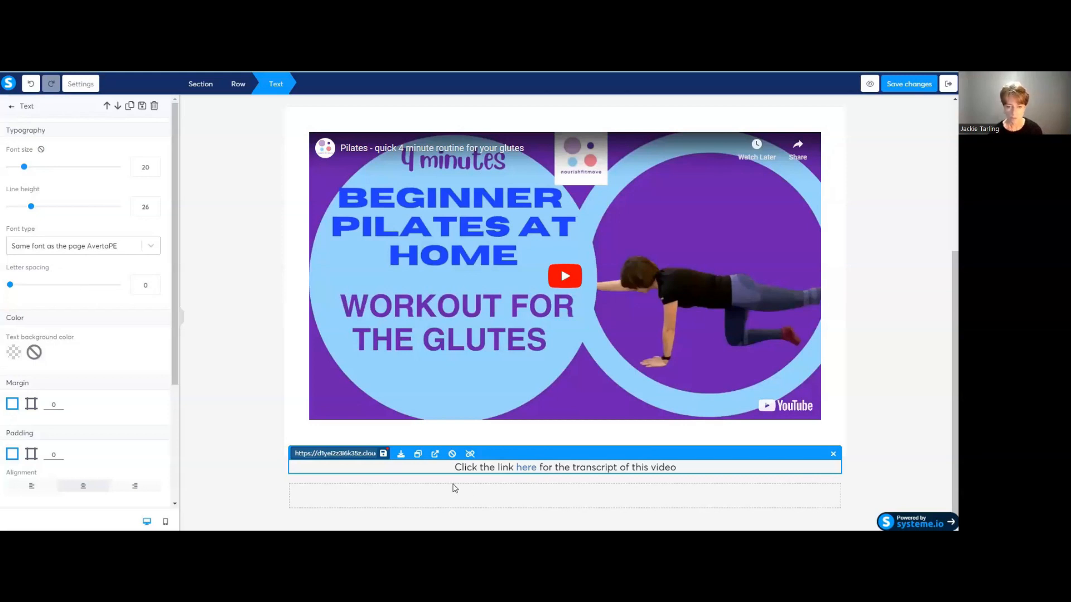
pyautogui.click(384, 454)
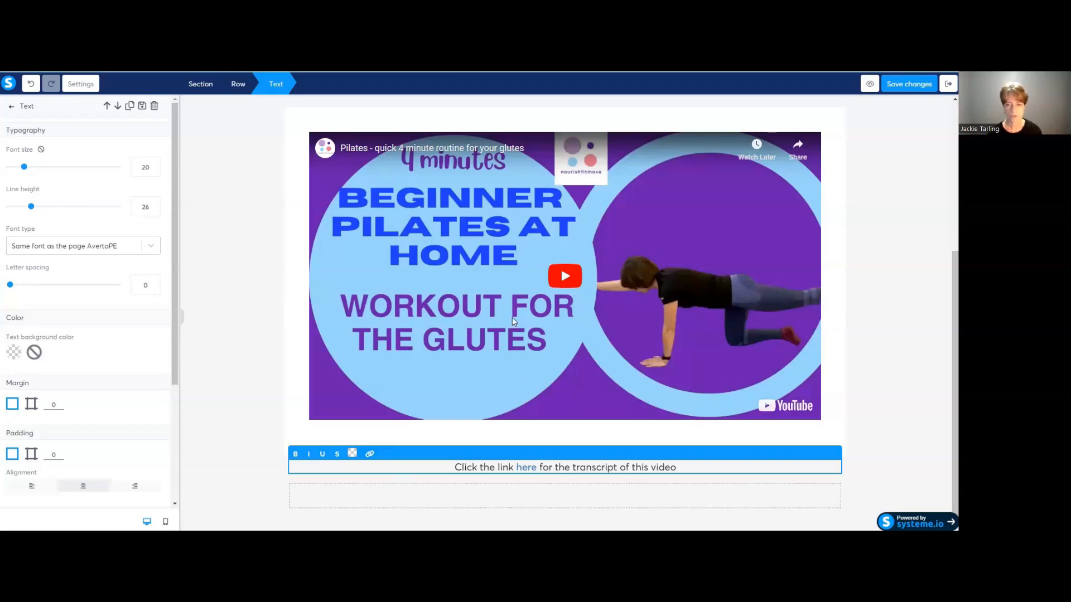
pyautogui.click(558, 436)
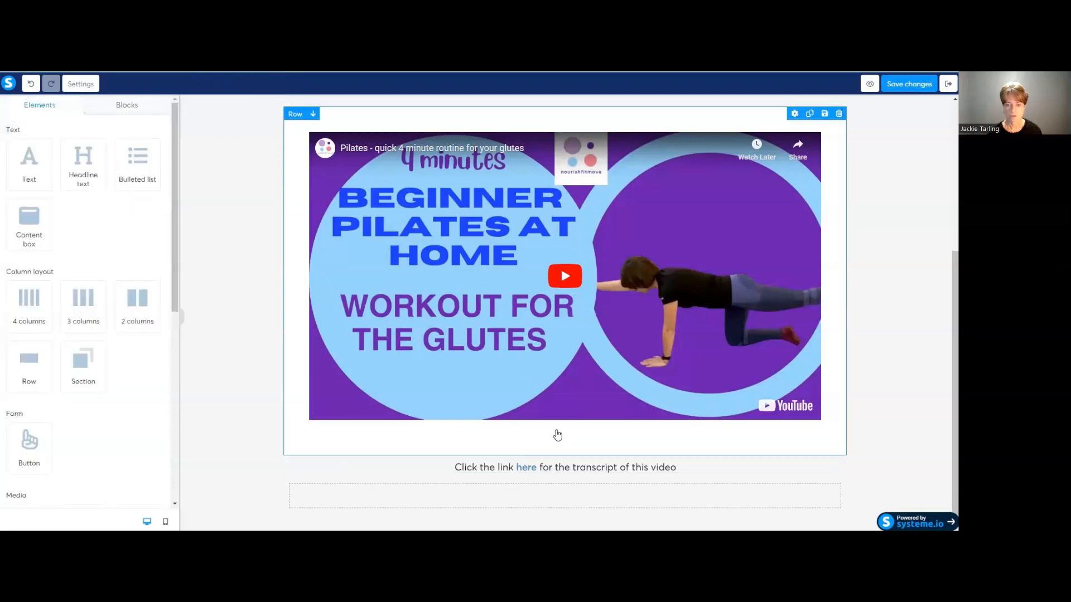
# Open the video section's settings and try out its top, bottom, left and right margins, returning them to 0
pyautogui.scroll(4, 558, 435)
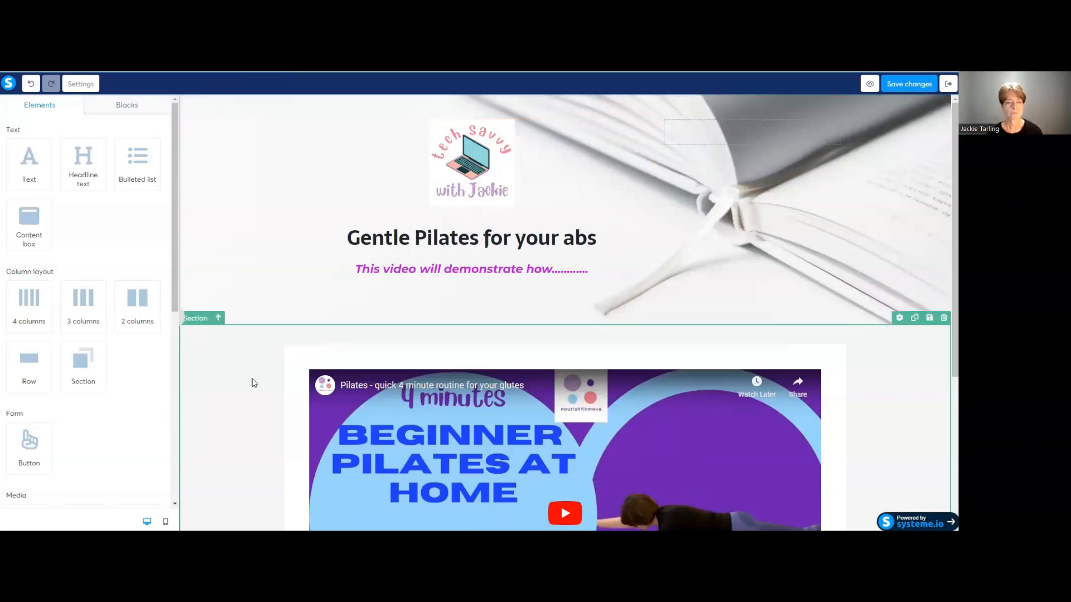
pyautogui.click(254, 383)
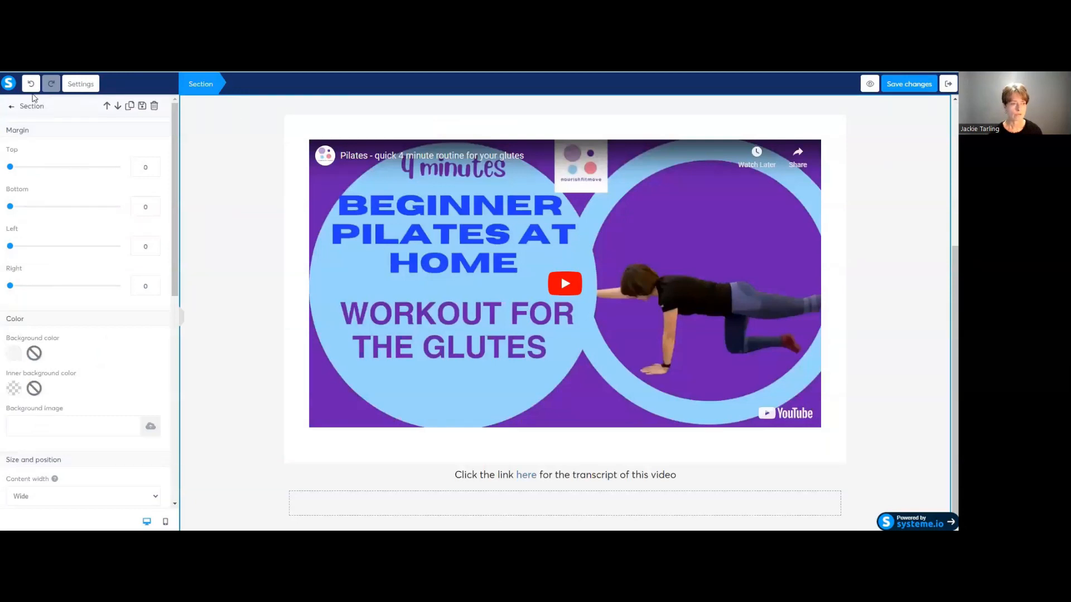
pyautogui.moveTo(12, 168)
pyautogui.mouseDown()
pyautogui.moveTo(67, 175)
pyautogui.moveTo(11, 170)
pyautogui.mouseUp()
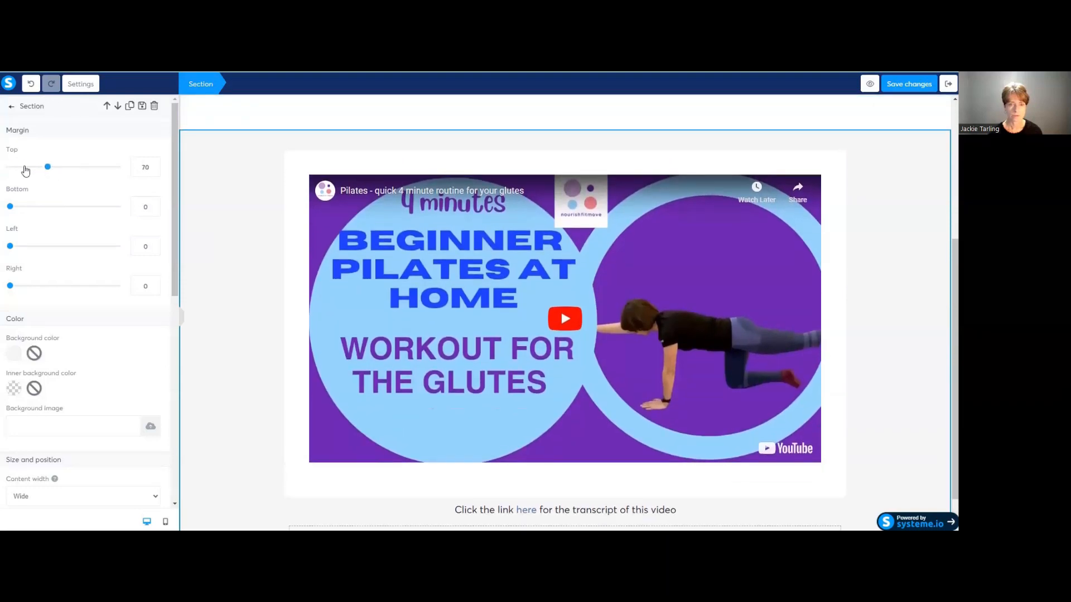
pyautogui.moveTo(12, 207)
pyautogui.mouseDown()
pyautogui.moveTo(115, 212)
pyautogui.moveTo(6, 207)
pyautogui.mouseUp()
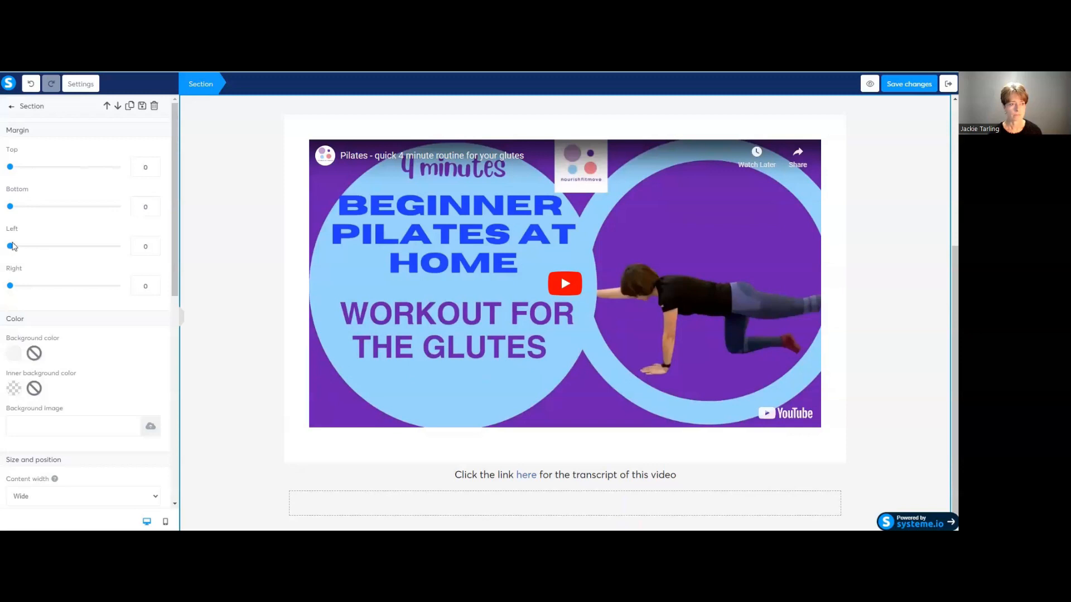
pyautogui.moveTo(10, 246)
pyautogui.mouseDown()
pyautogui.moveTo(86, 249)
pyautogui.moveTo(7, 246)
pyautogui.mouseUp()
pyautogui.moveTo(10, 285)
pyautogui.mouseDown()
pyautogui.moveTo(139, 285)
pyautogui.moveTo(10, 285)
pyautogui.mouseUp()
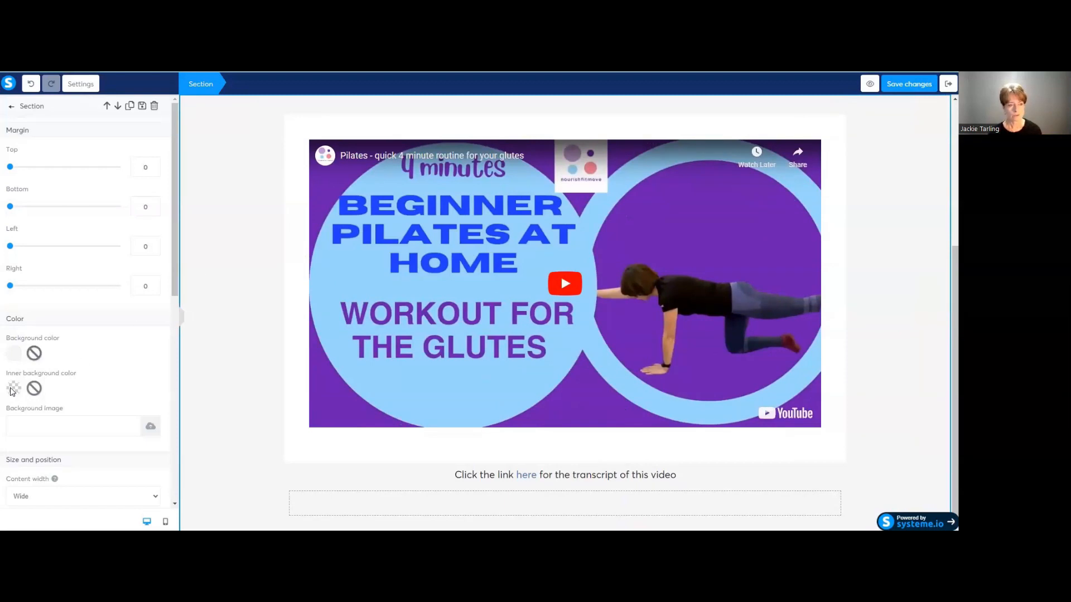
# Set the video section's background color to the default grey 9B9B9B and leave the section settings
pyautogui.click(15, 353)
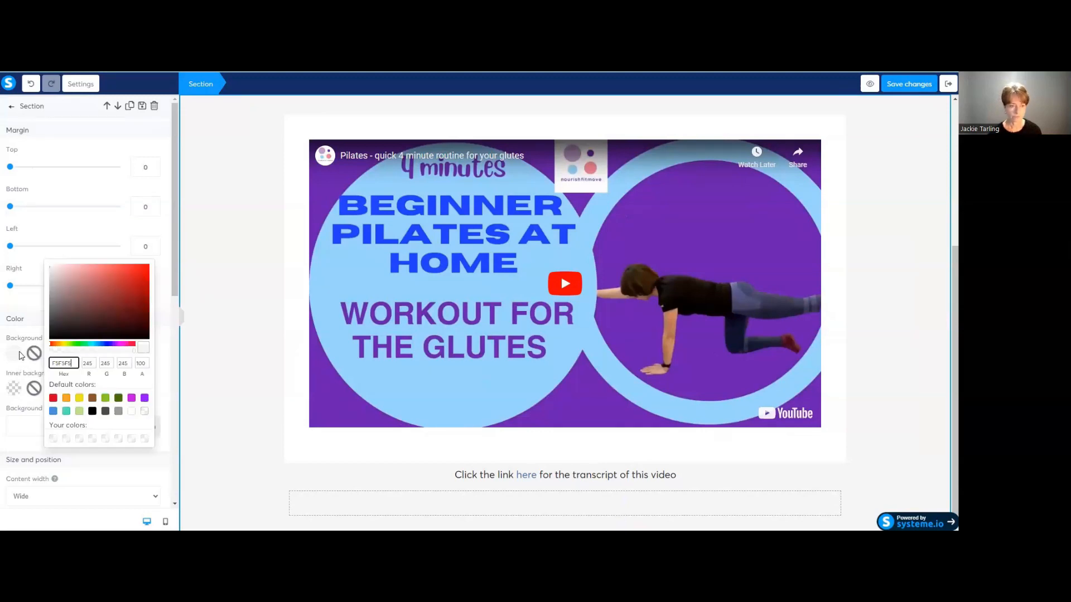
pyautogui.click(118, 411)
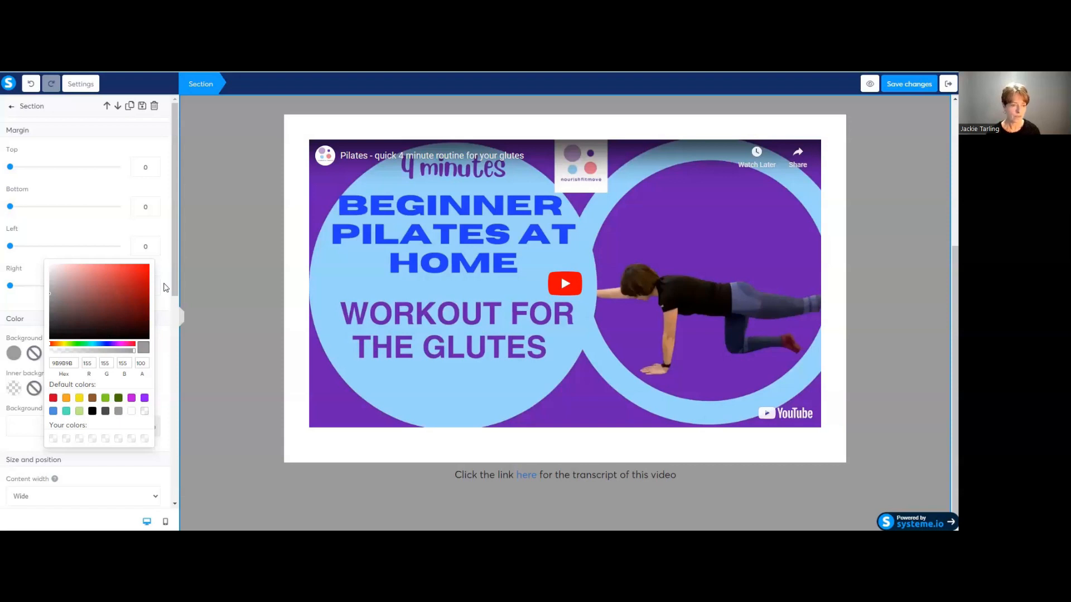
pyautogui.click(31, 277)
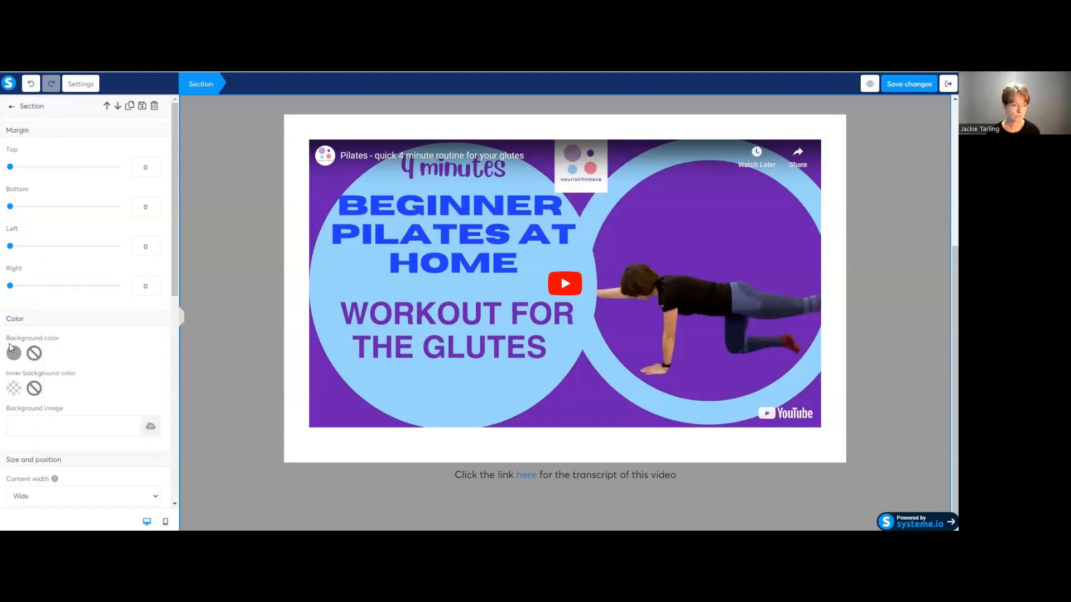
pyautogui.click(239, 257)
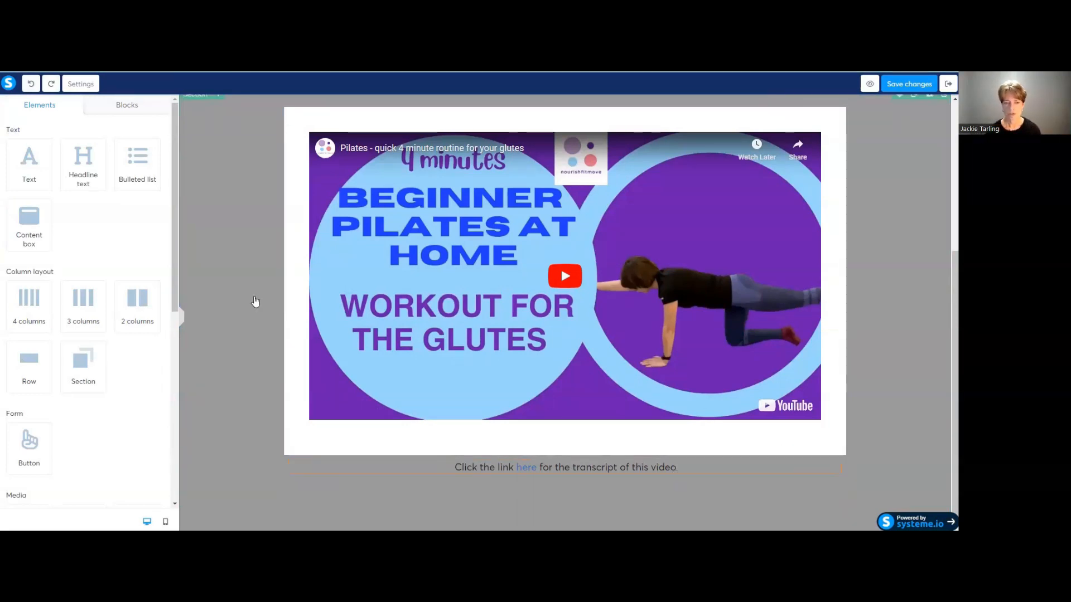
# Open the preview of the lecture page and view it from the banner down to the transcript line
pyautogui.scroll(5, 703, 452)
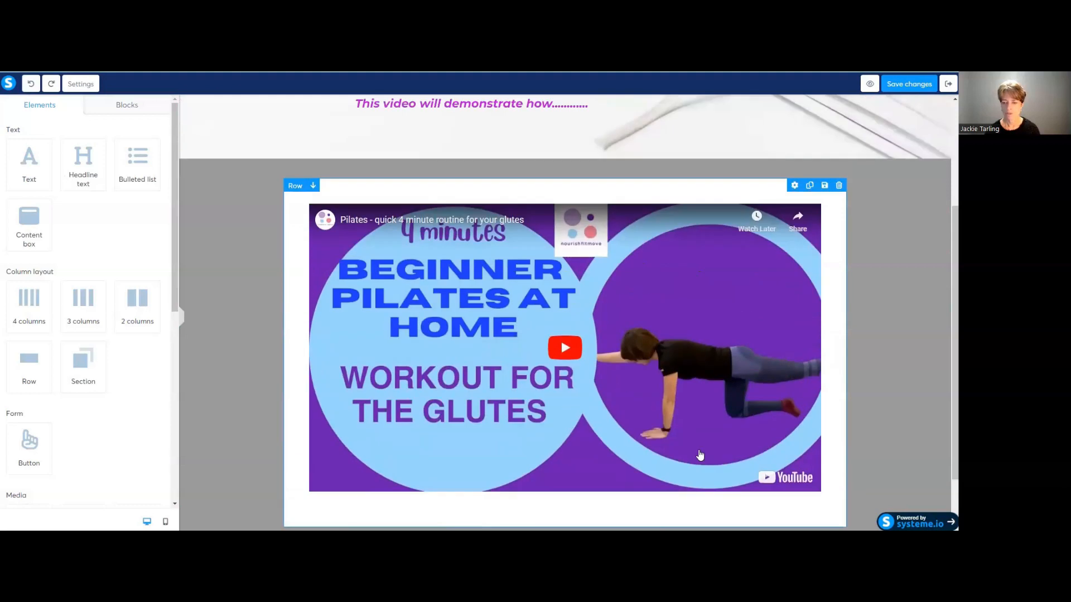
pyautogui.click(870, 83)
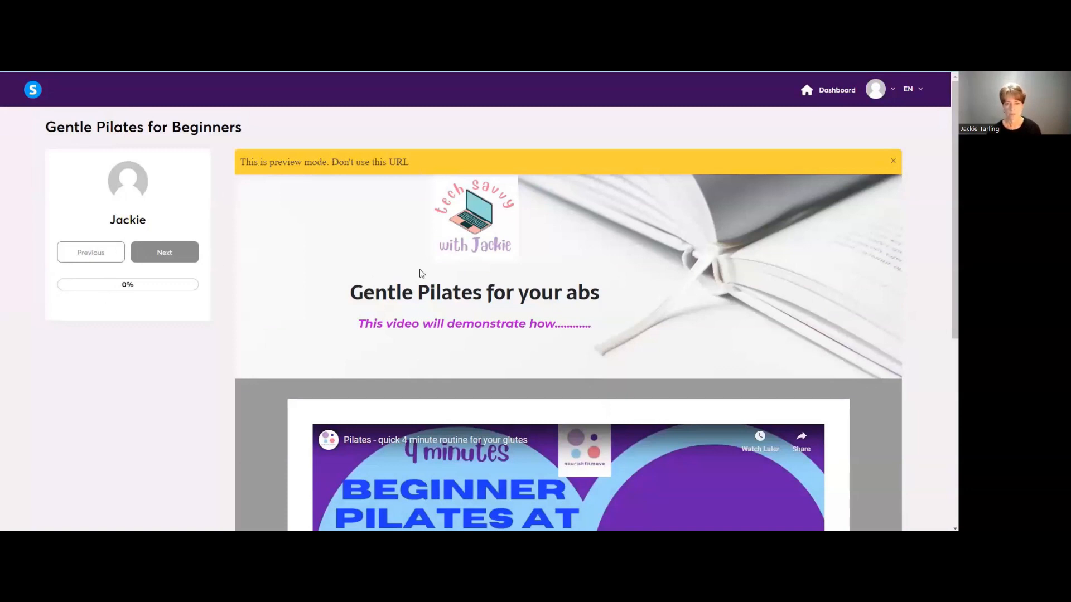
pyautogui.scroll(-1, 420, 274)
pyautogui.scroll(-5, 420, 273)
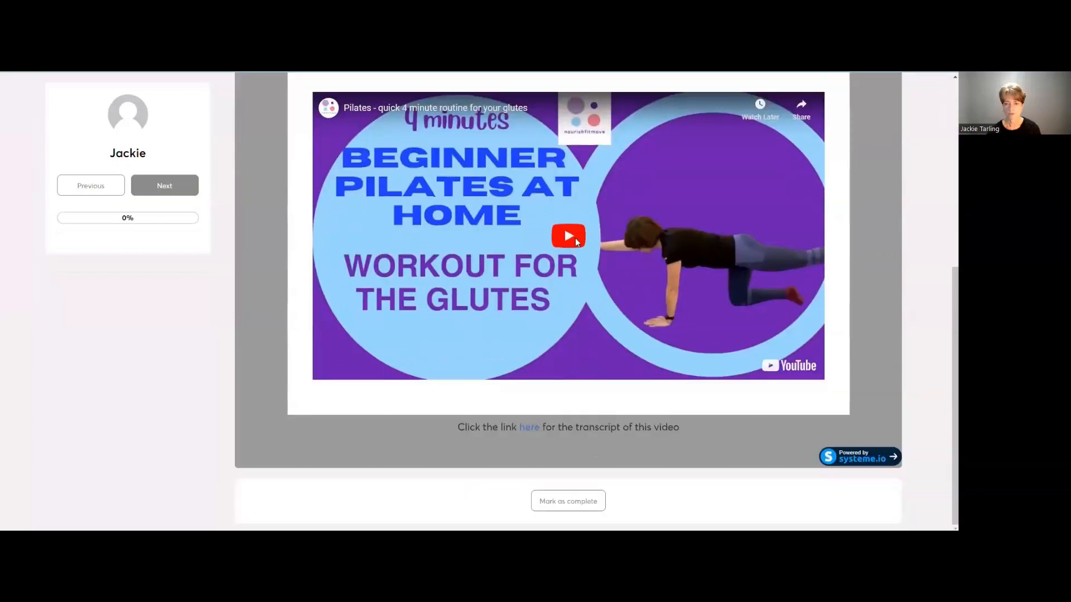
# Play and pause the embedded Pilates video in the preview, and test the "here" link in the transcript line
pyautogui.click(574, 237)
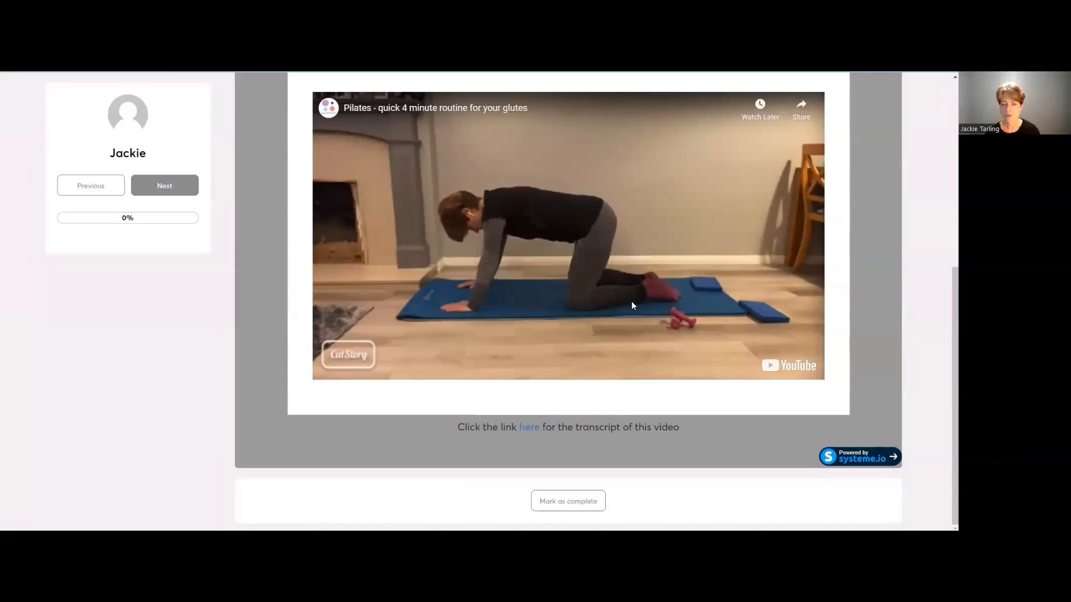
pyautogui.scroll(4, 632, 302)
pyautogui.scroll(-2, 625, 297)
pyautogui.scroll(-2, 585, 267)
pyautogui.click(553, 242)
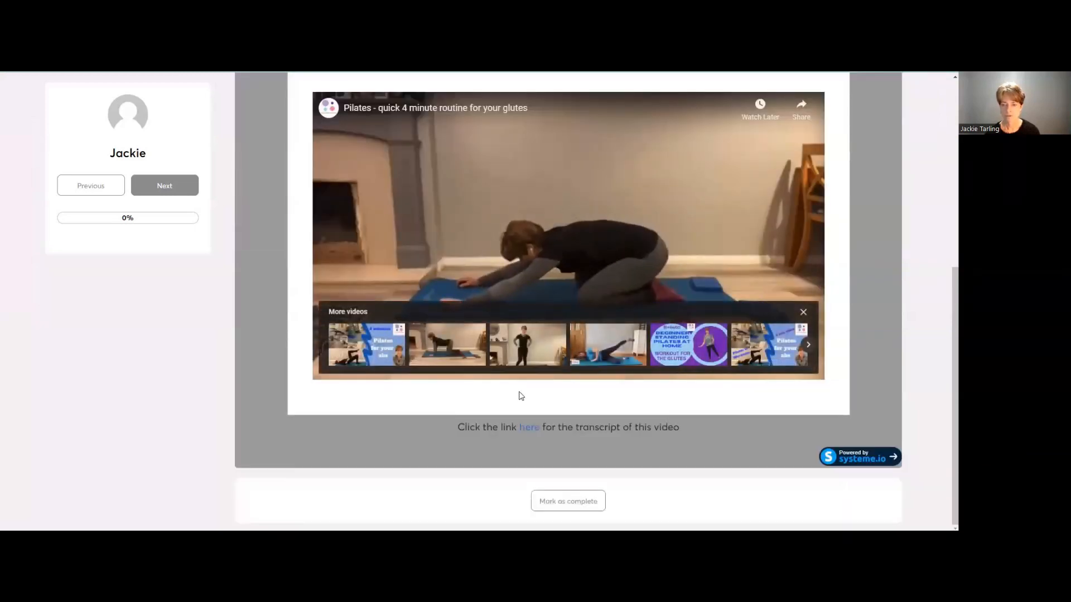
pyautogui.click(529, 428)
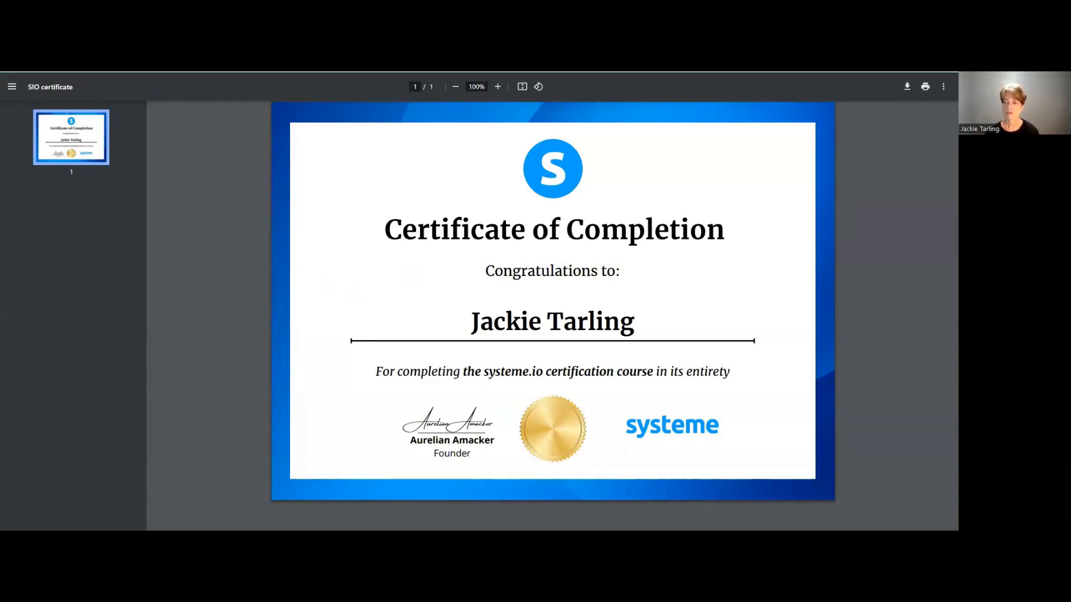
# Start downloading the completion certificate PDF, leave it unsaved, and return to the Gentle Pilates for Beginners course overview
pyautogui.click(907, 88)
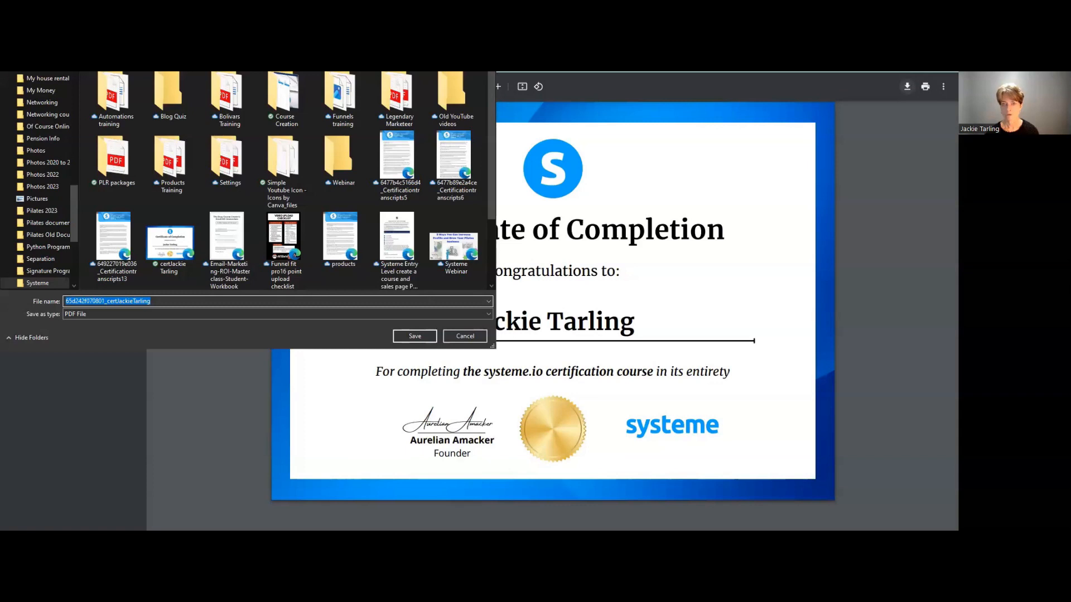
pyautogui.click(482, 23)
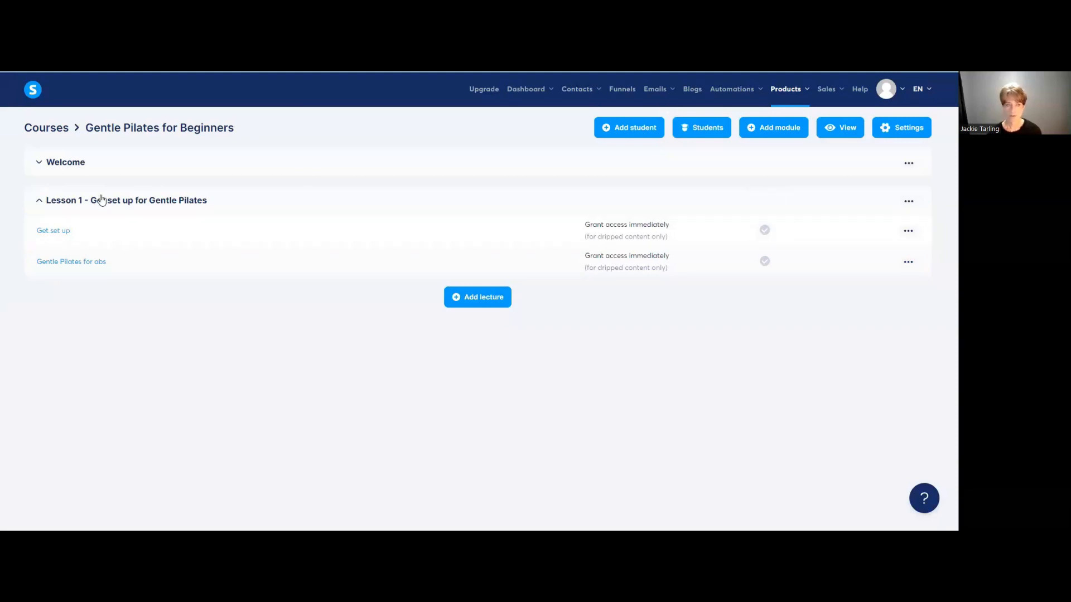
# Expand the Welcome module and activate its "Welcome to Gentle Pilates for Beginners" lecture, confirming the activation
pyautogui.click(107, 167)
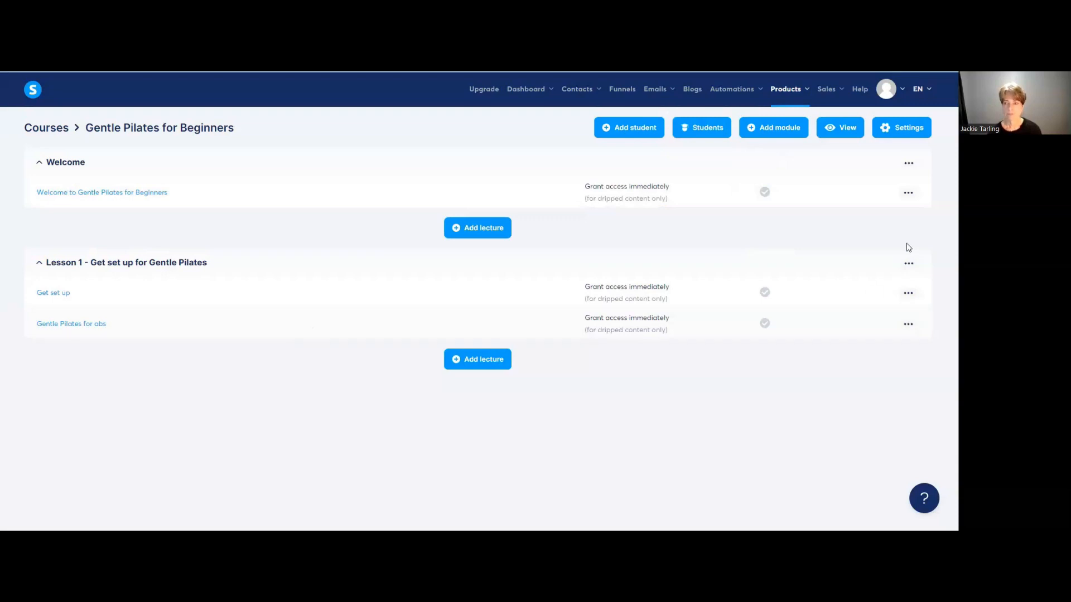
pyautogui.click(909, 193)
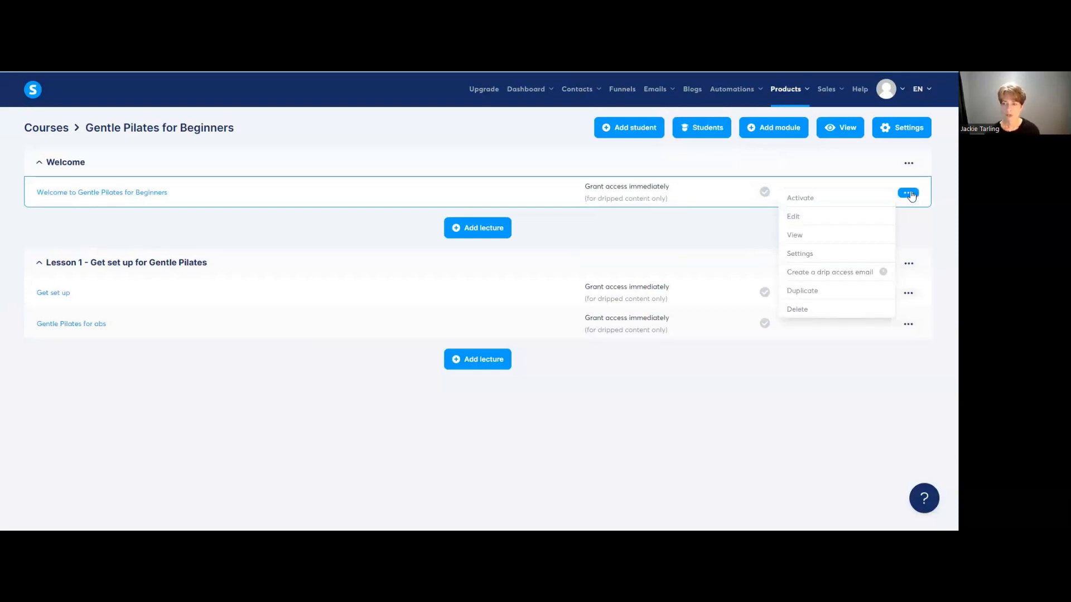
pyautogui.click(793, 202)
pyautogui.click(407, 338)
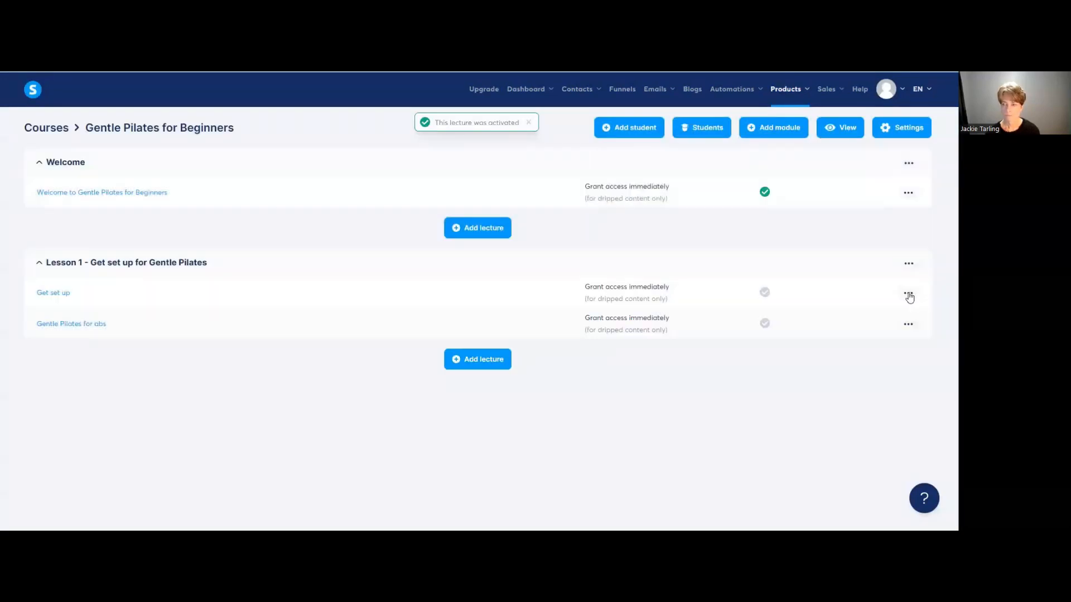
# Activate the "Get set up" lecture in the Lesson 1 module and confirm the activation
pyautogui.click(909, 295)
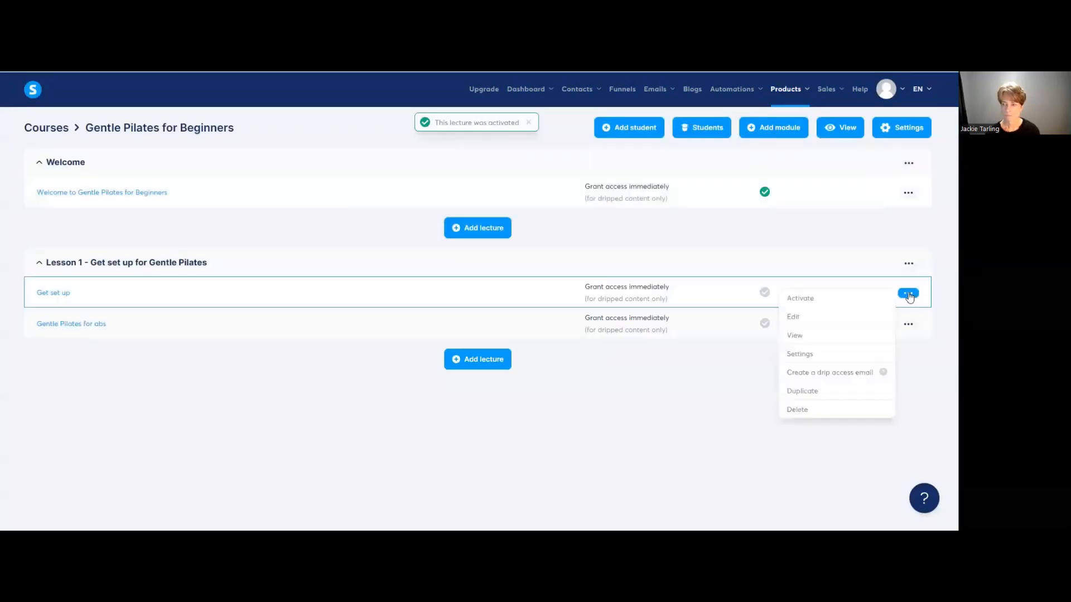
pyautogui.click(816, 299)
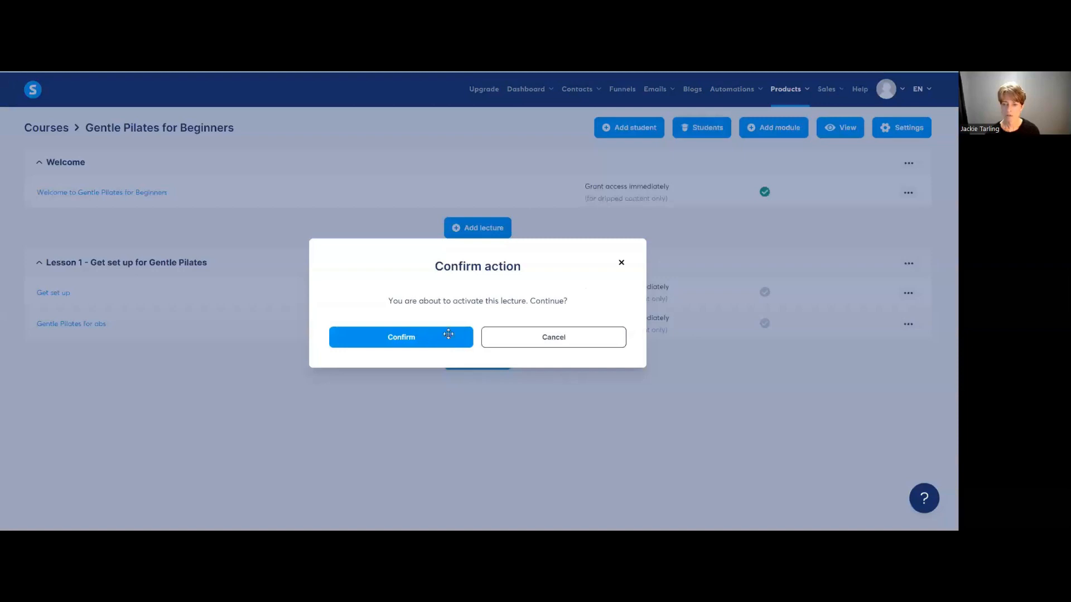
pyautogui.click(448, 336)
pyautogui.click(908, 263)
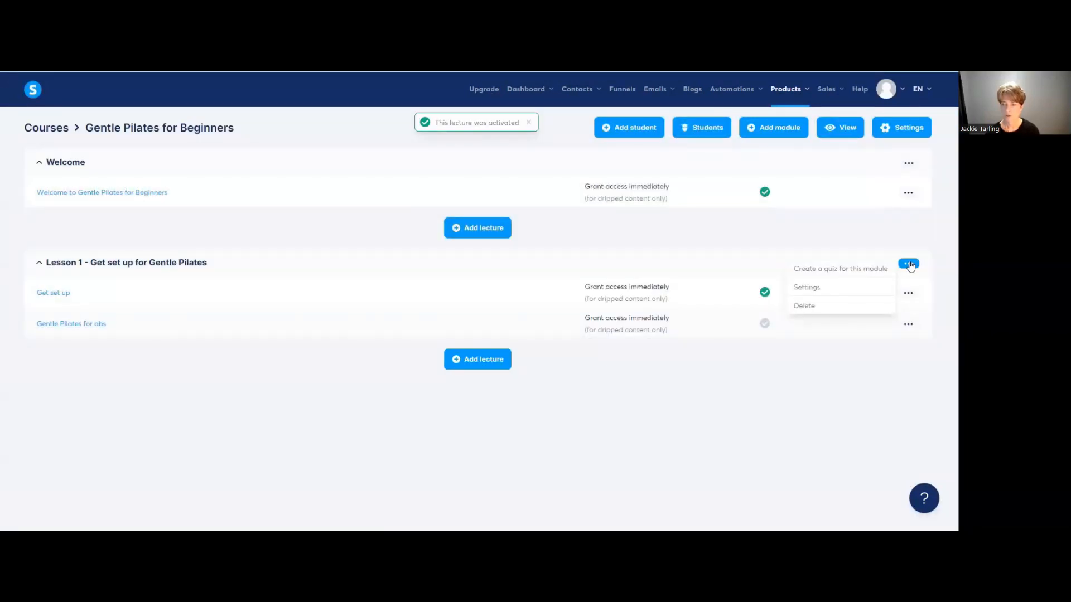
pyautogui.click(879, 350)
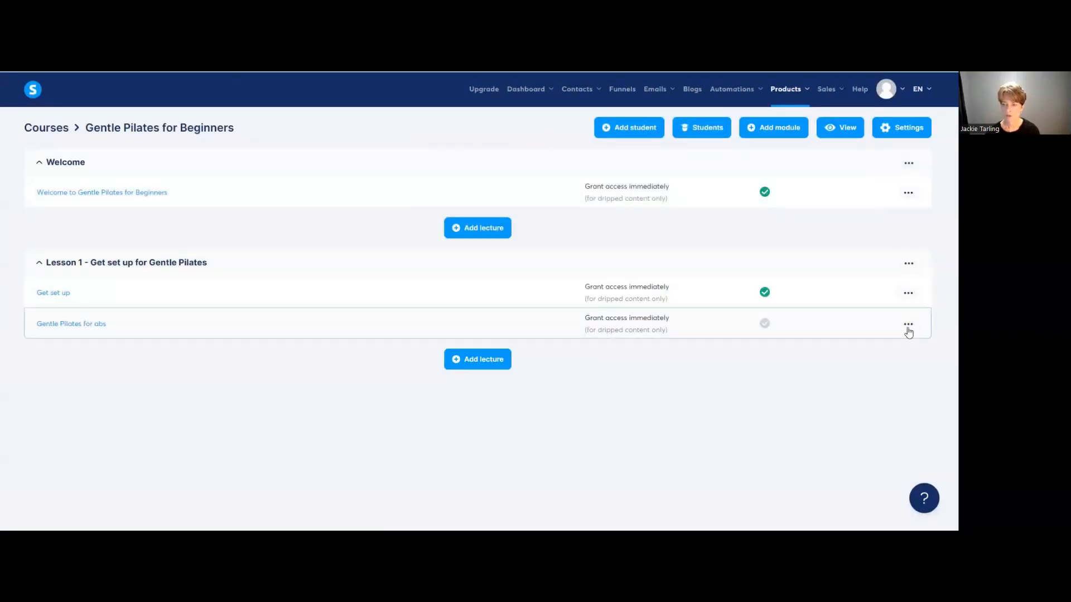
# Activate the "Gentle Pilates for abs" lecture in the Lesson 1 module and confirm the activation
pyautogui.click(908, 325)
pyautogui.click(819, 329)
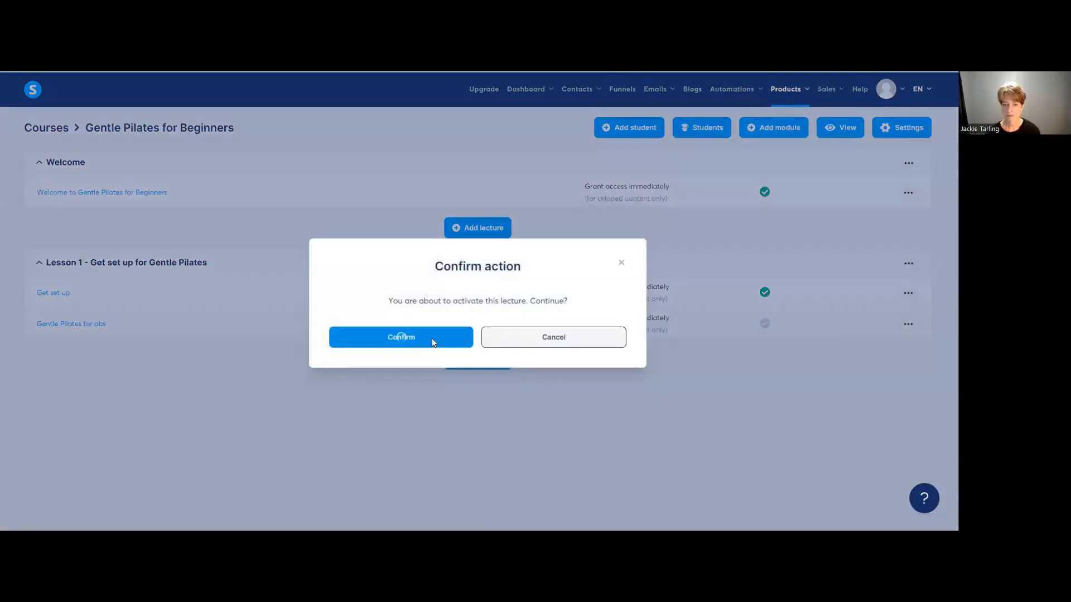
pyautogui.click(432, 337)
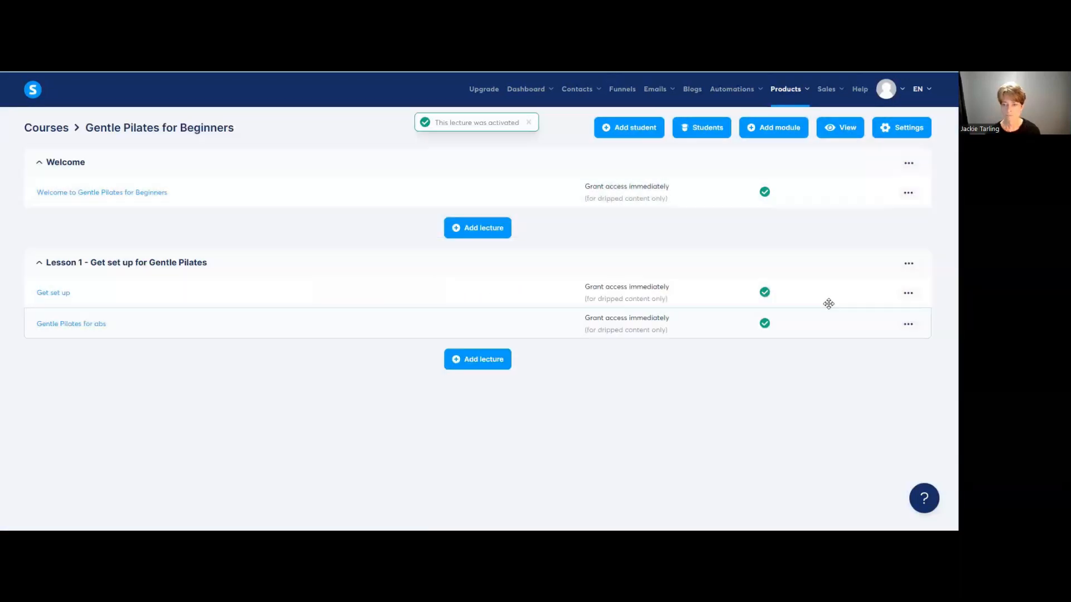
# Open the available actions for the "Lesson 1 - Get set up for Gentle Pilates" module
pyautogui.click(908, 267)
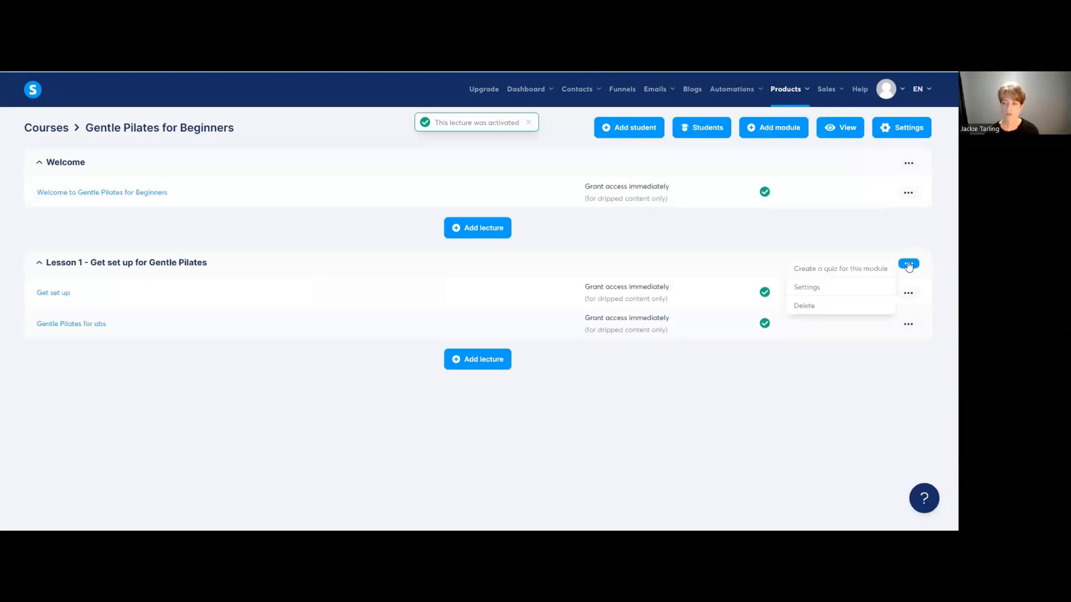